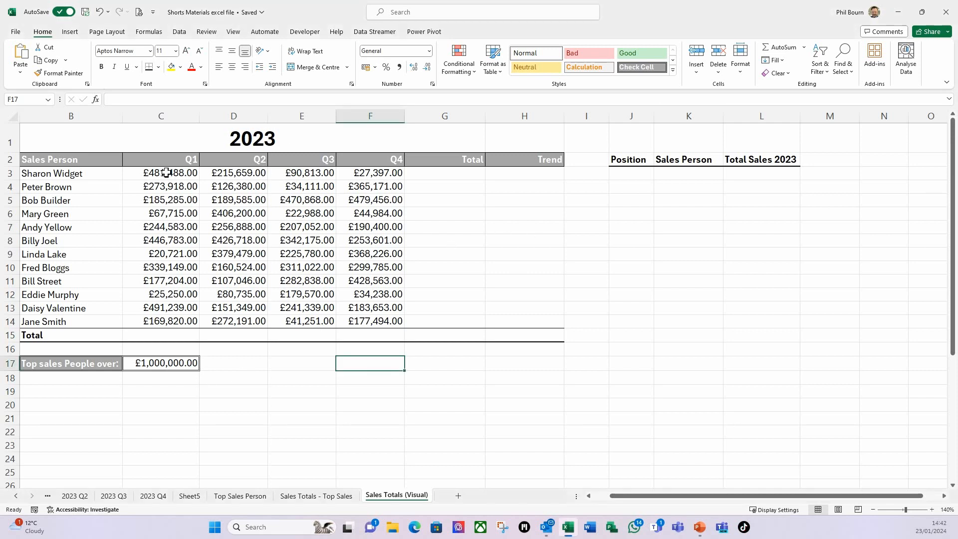
- Sum each salesperson's Q1 to Q4 sales into the Total column, G3:G14, using AutoSum on C3:G14
drag(160, 334, 407, 335)
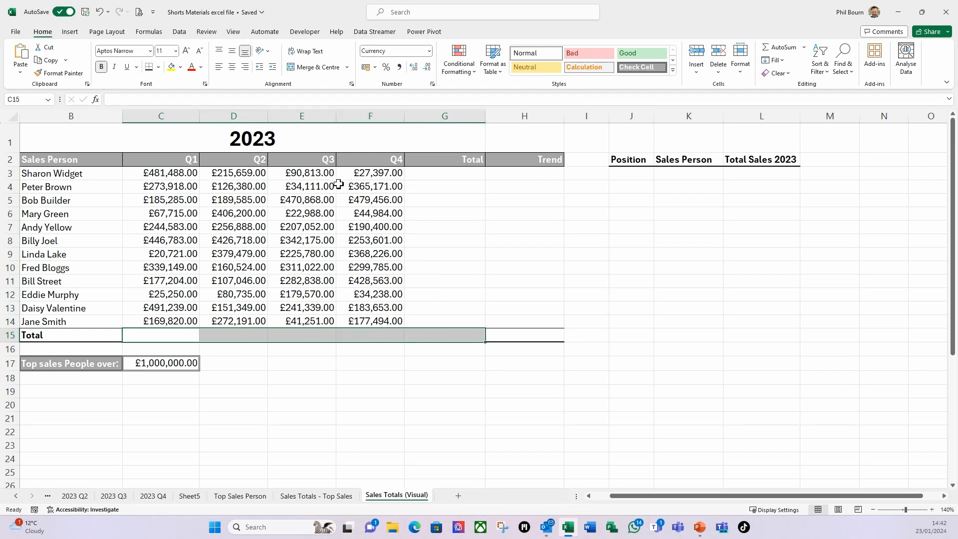
click(432, 192)
drag(172, 172, 429, 320)
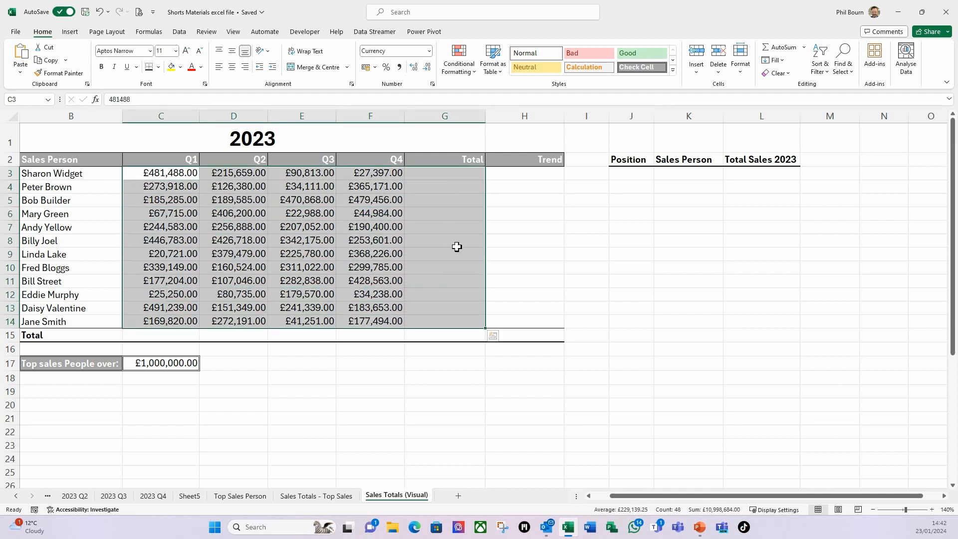
key(alt)
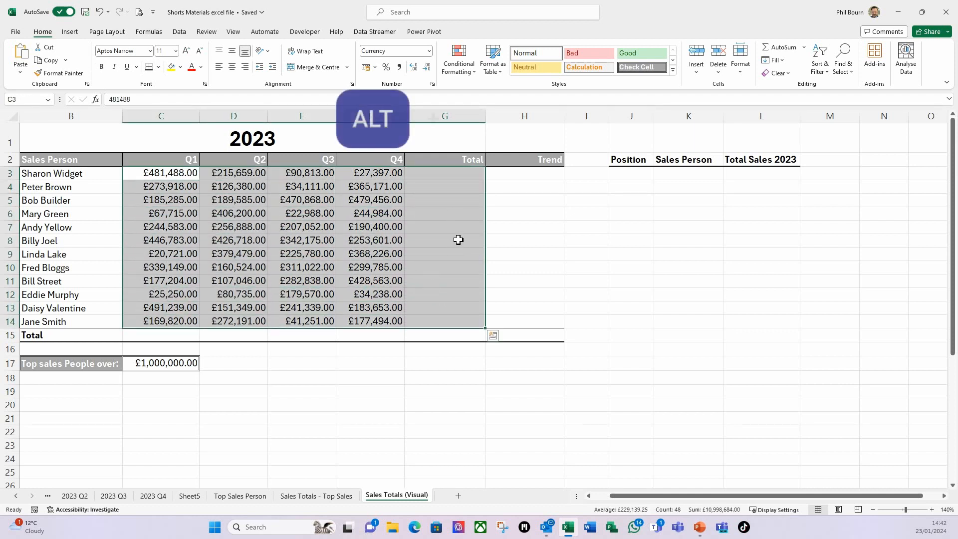
key(alt+=)
- Fill the Total row, C15:G15, with AutoSum totals of each quarter and of the Total column
drag(139, 335, 434, 337)
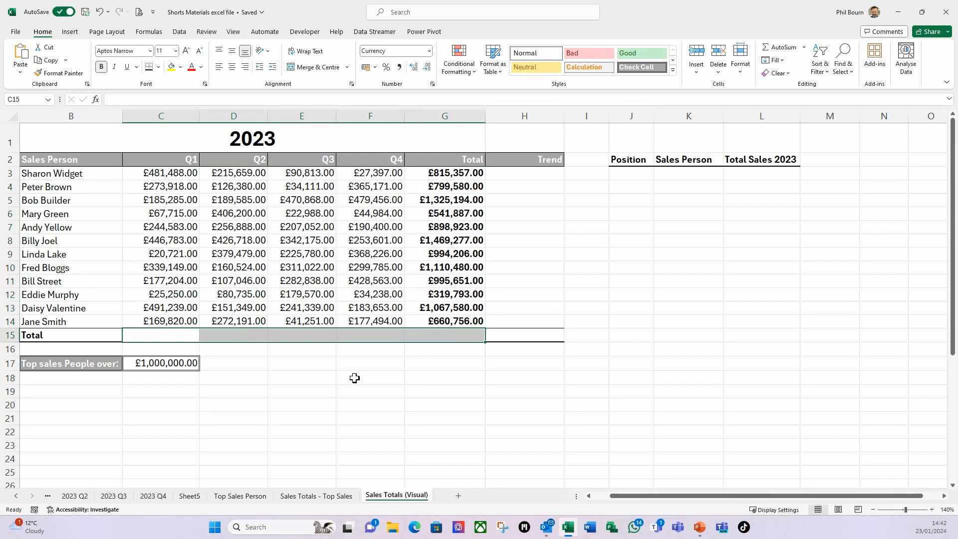
key(alt+=)
click(234, 280)
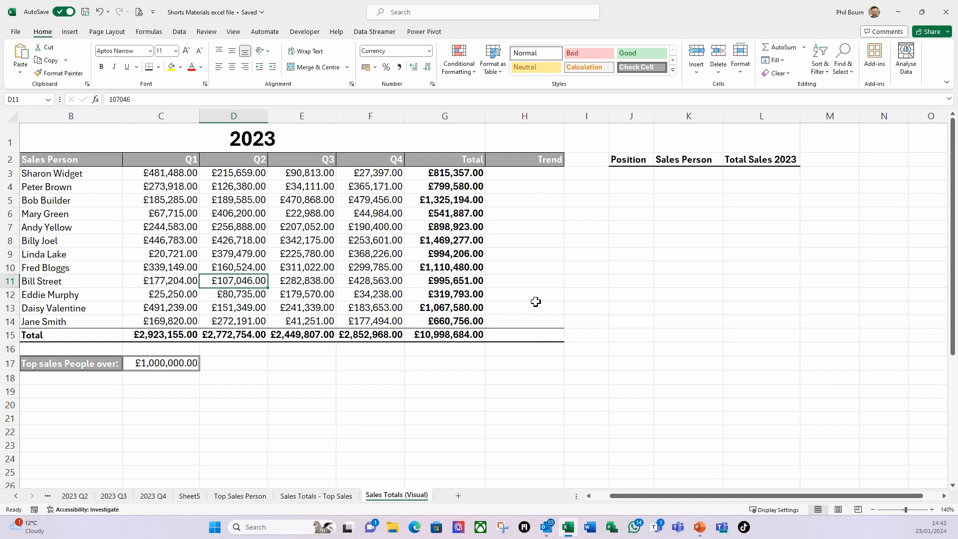
- Insert line sparklines in the Trend cells H3:H15 from data range C3:F15, and show their markers
click(513, 176)
drag(514, 177, 522, 334)
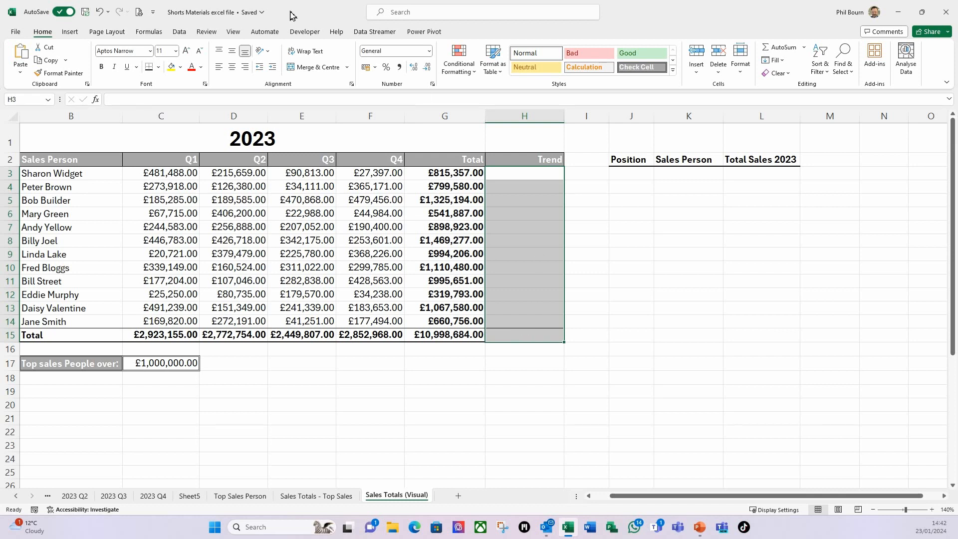
click(70, 33)
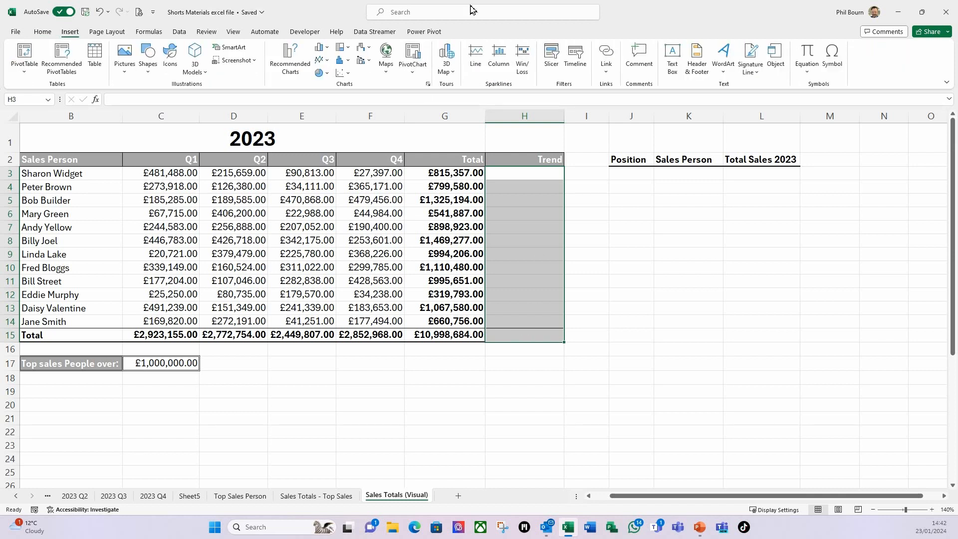
click(478, 67)
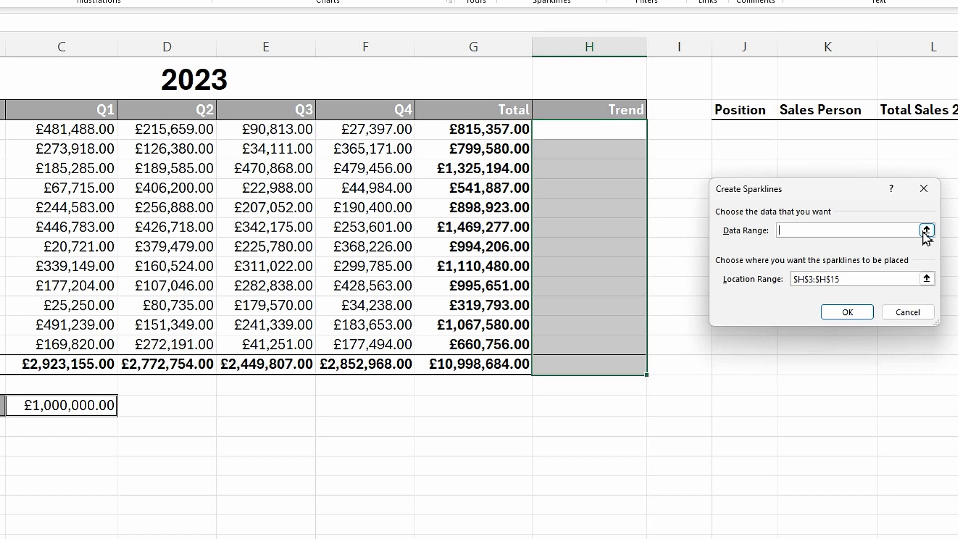
click(925, 231)
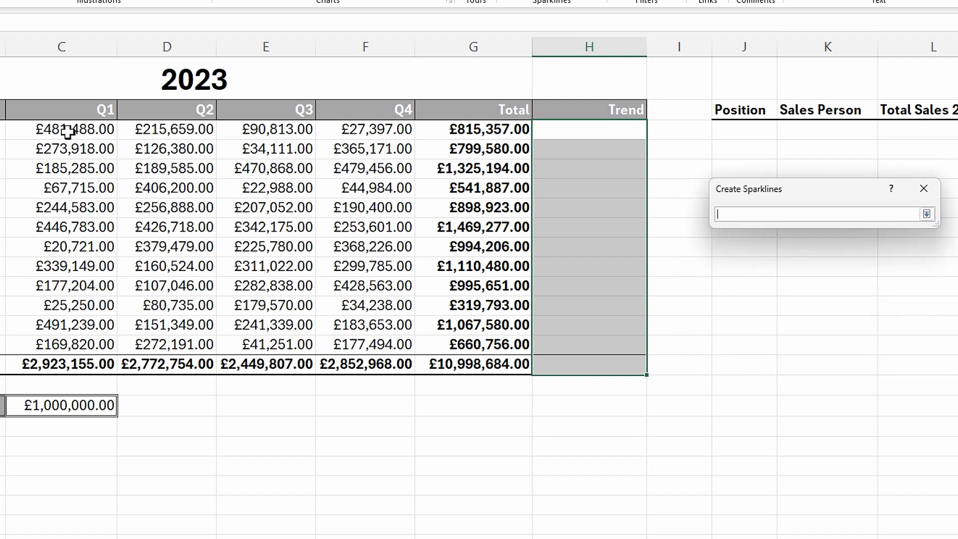
drag(67, 131, 400, 367)
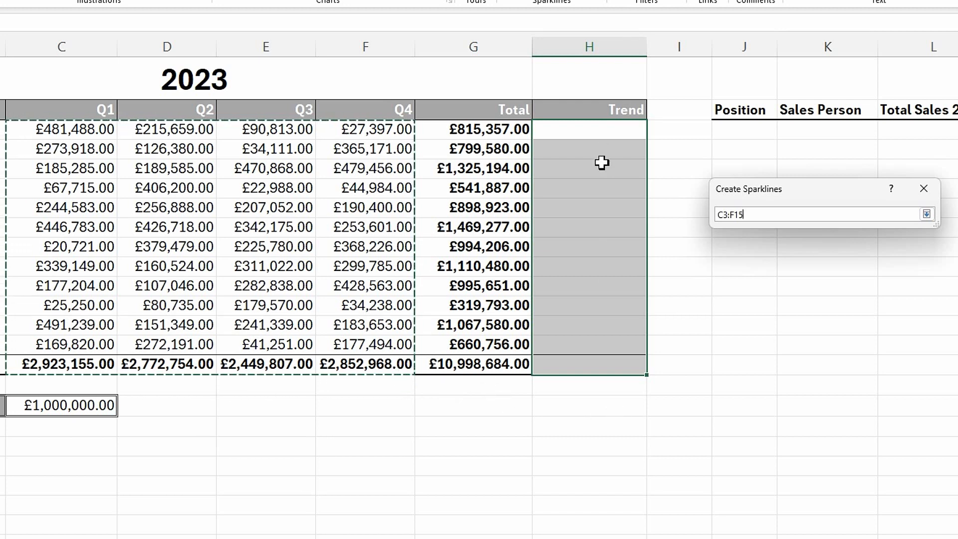
click(927, 215)
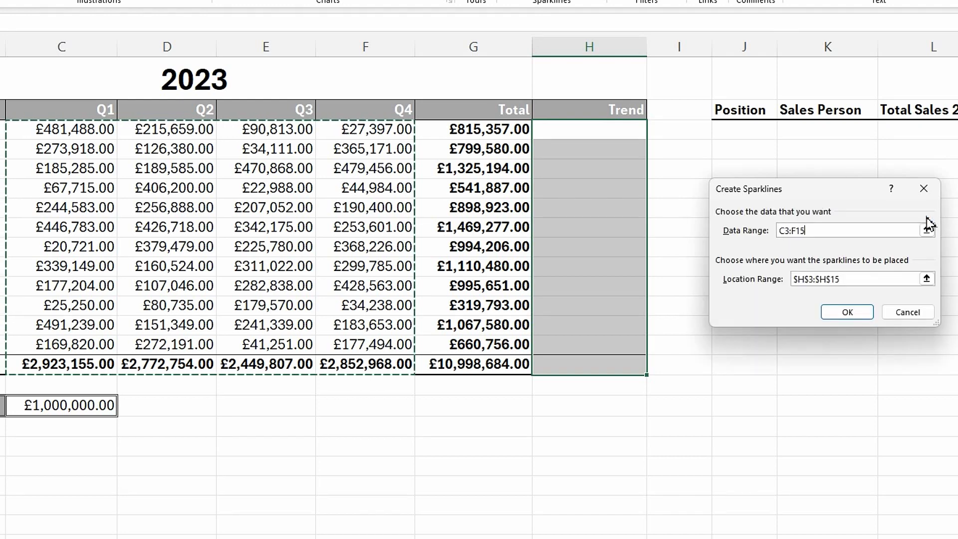
click(848, 312)
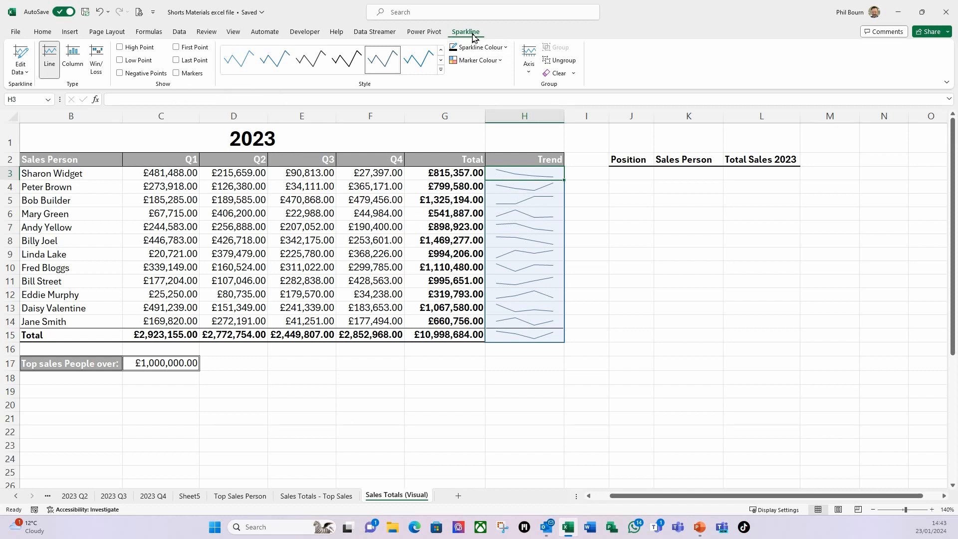
click(176, 74)
click(587, 200)
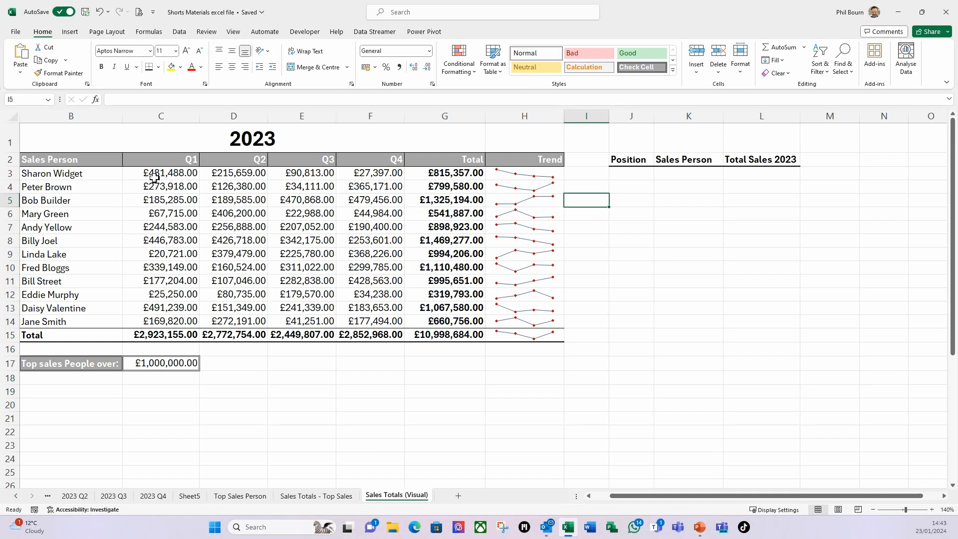
- Apply a Top 10% conditional formatting rule to C3:F14 with Green Fill with Dark Green Text
drag(152, 175, 369, 321)
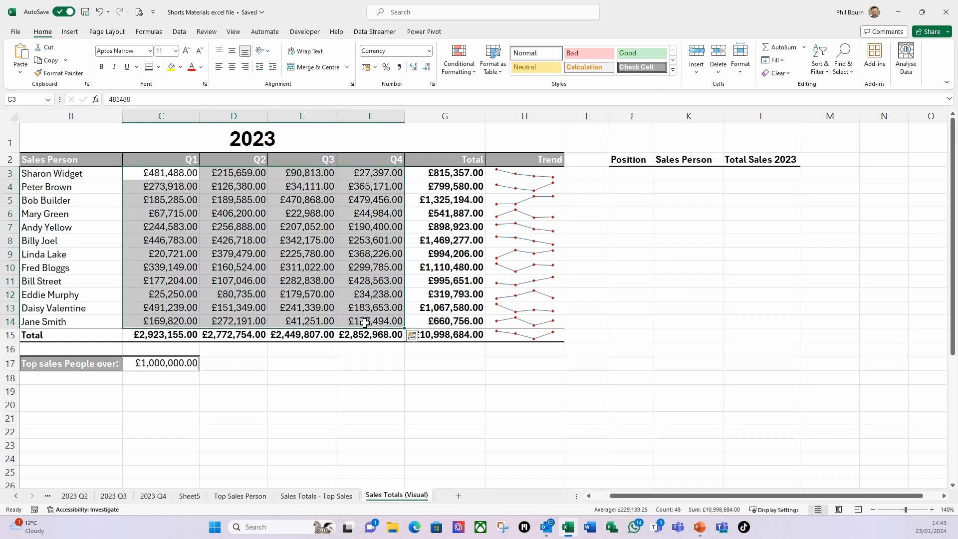
click(459, 60)
mouse_move(472, 116)
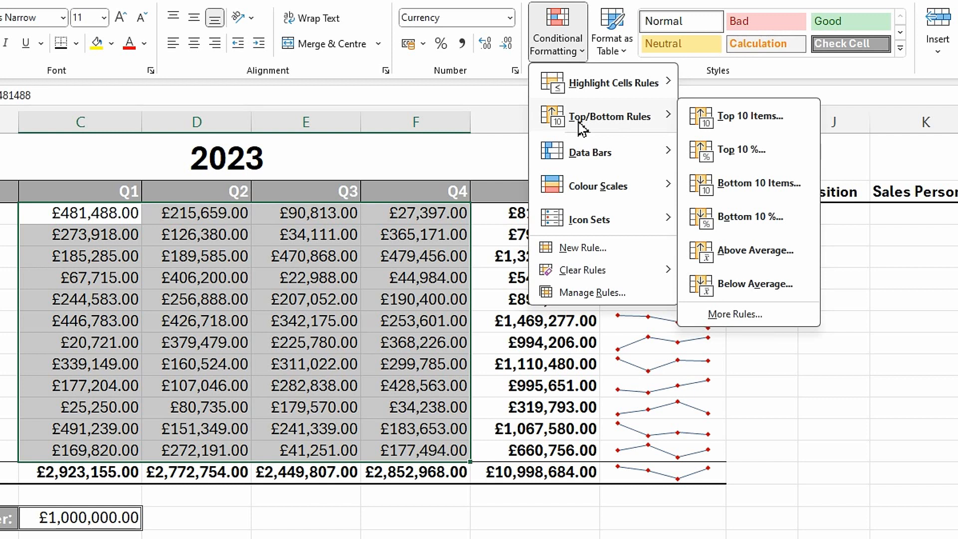
click(732, 164)
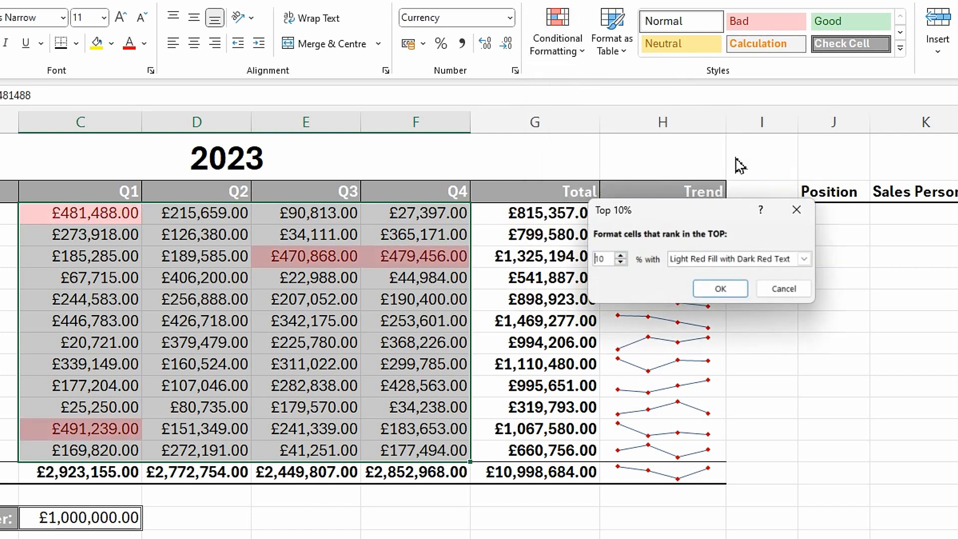
click(803, 260)
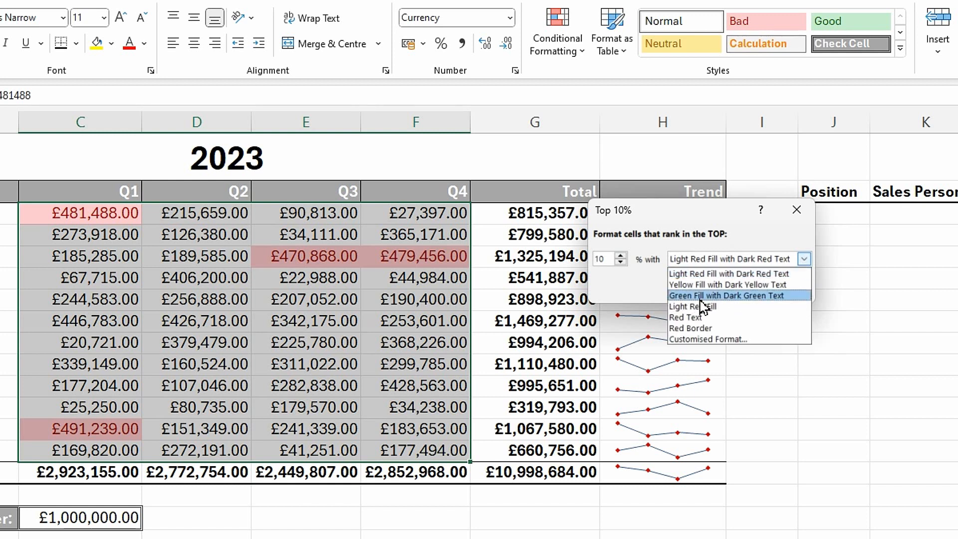
click(769, 296)
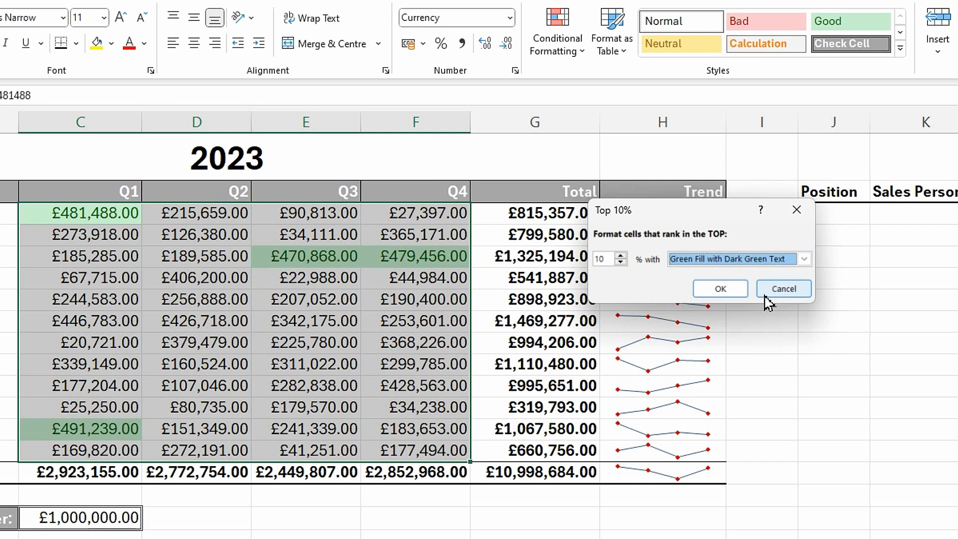
click(721, 290)
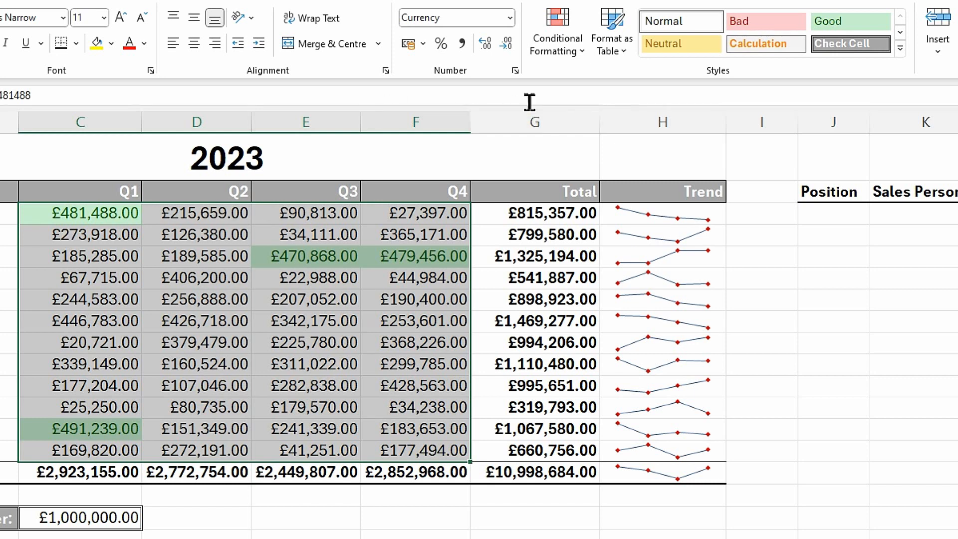
- Add a Bottom 10% conditional formatting rule to C3:F14 with Light Red Fill with Dark Red Text
click(582, 51)
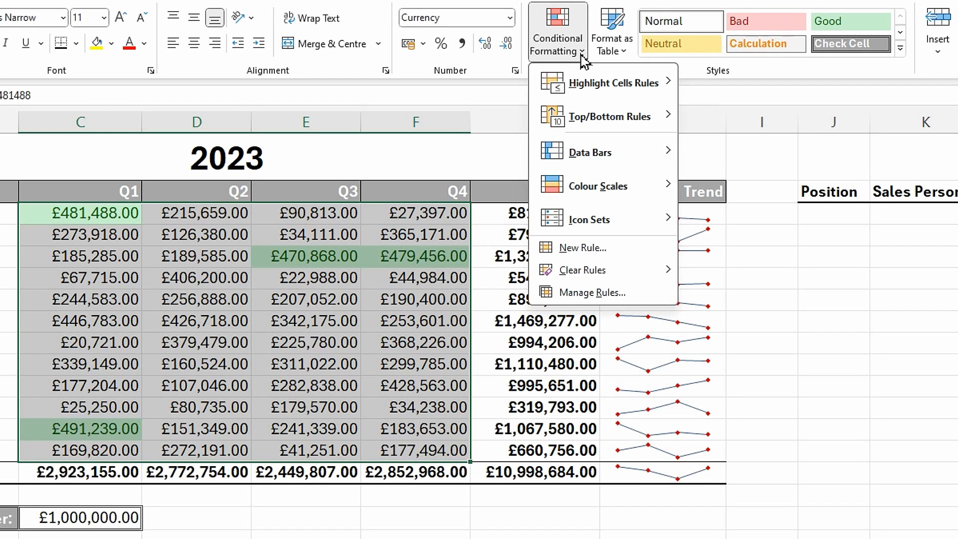
mouse_move(605, 116)
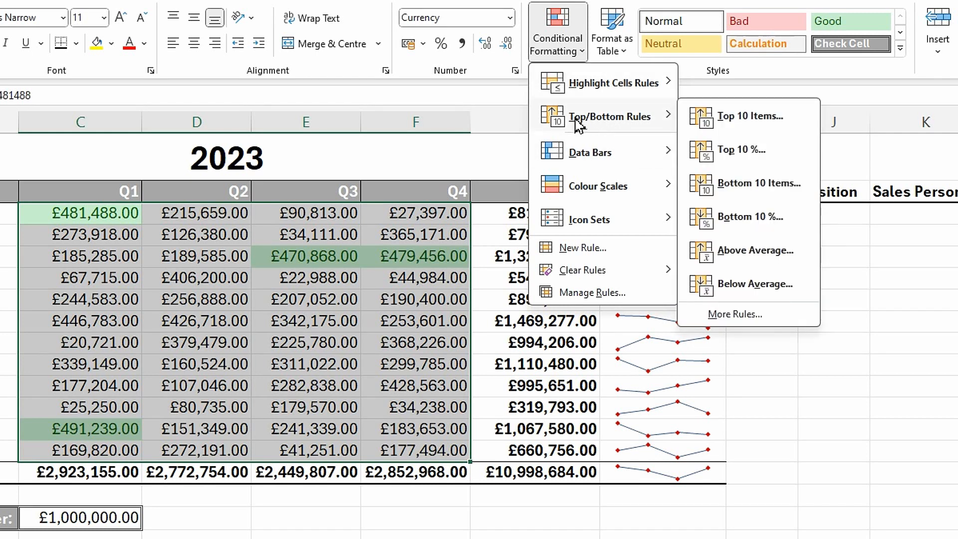
click(753, 228)
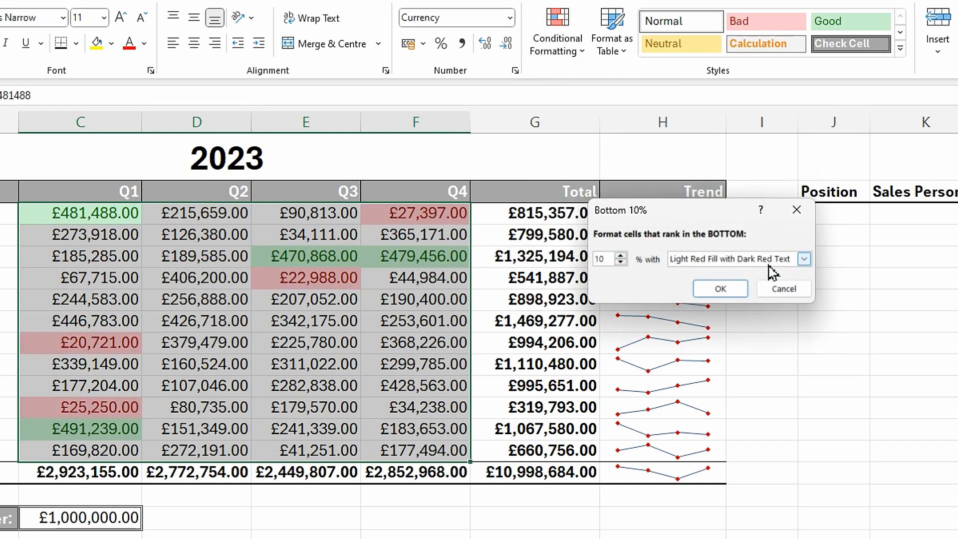
click(732, 290)
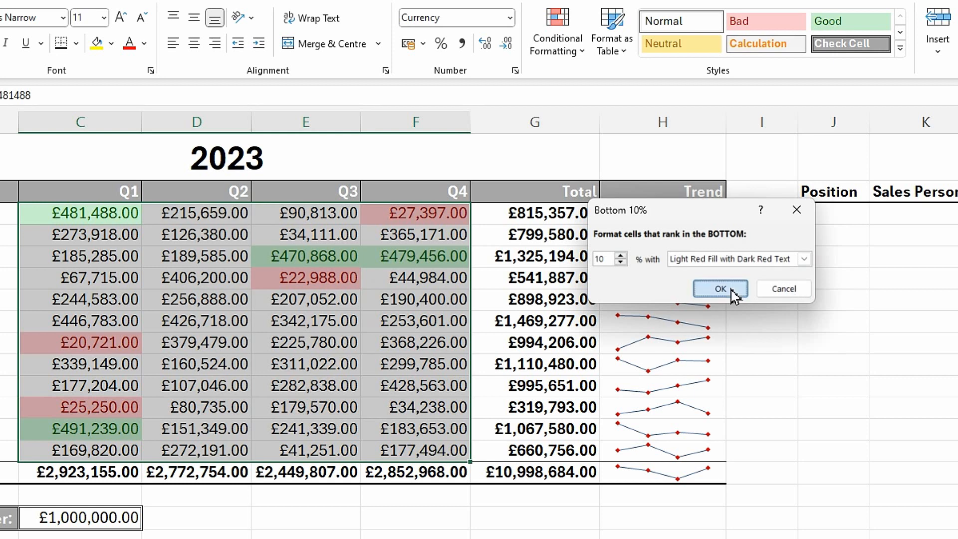
click(761, 300)
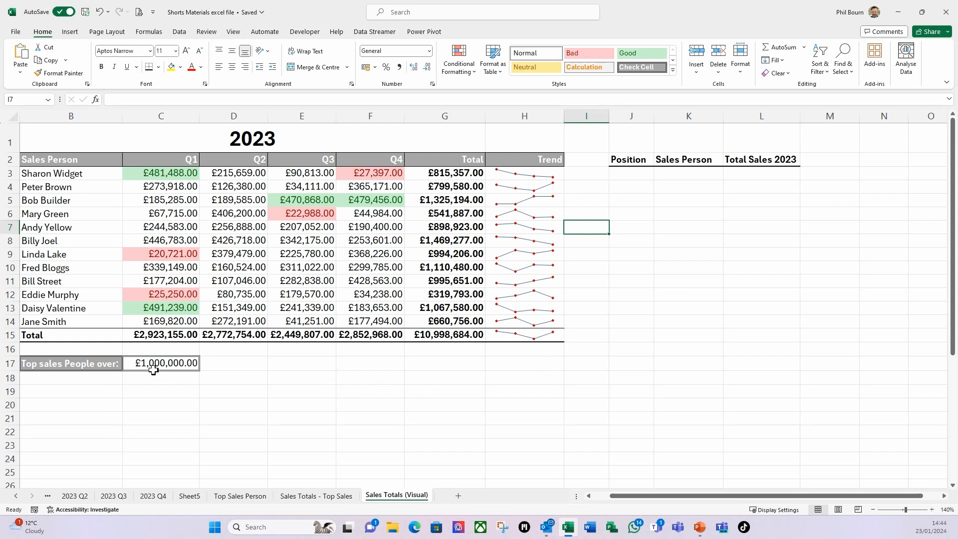
- Enter =FILTER(B3:G14,G3:G14>C17) in K3 to list the salespeople whose total exceeds the threshold in C17
click(180, 370)
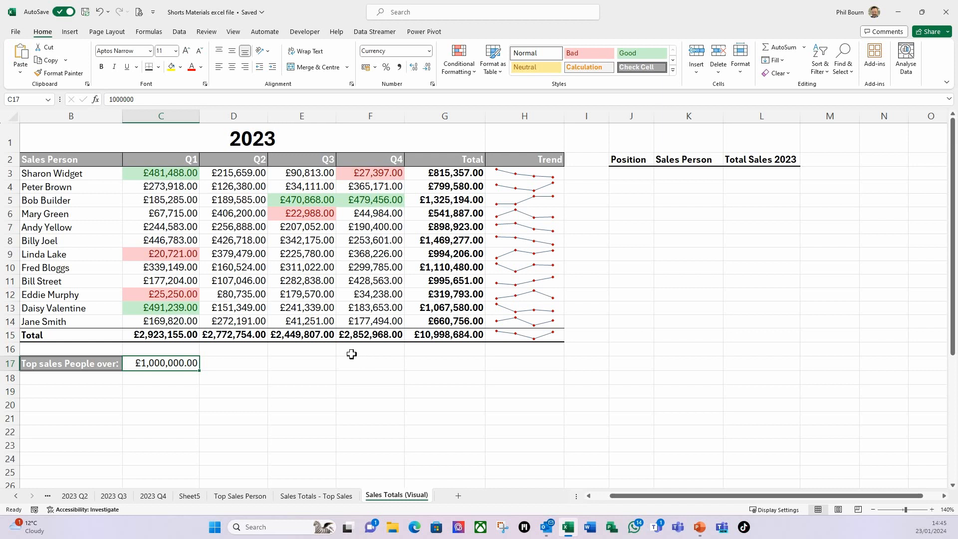
click(670, 175)
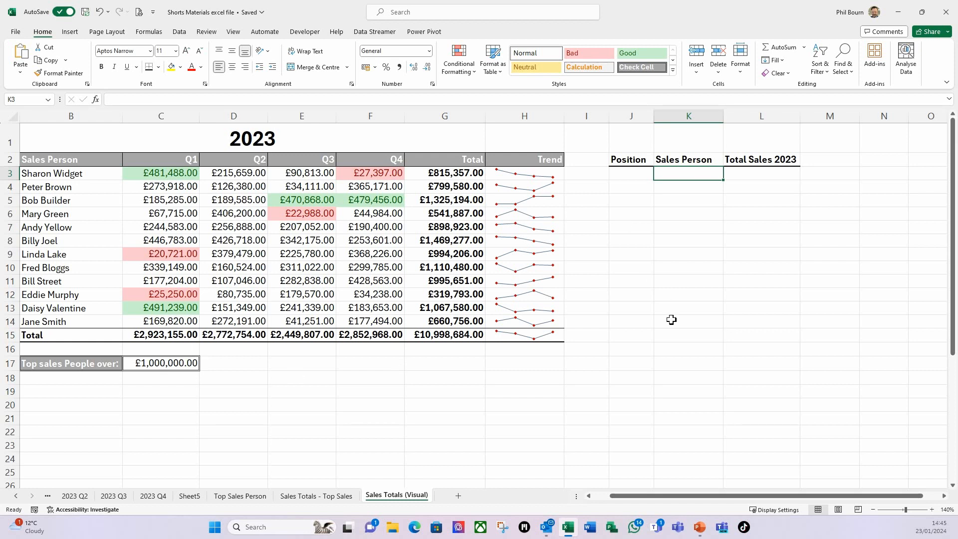
text(=)
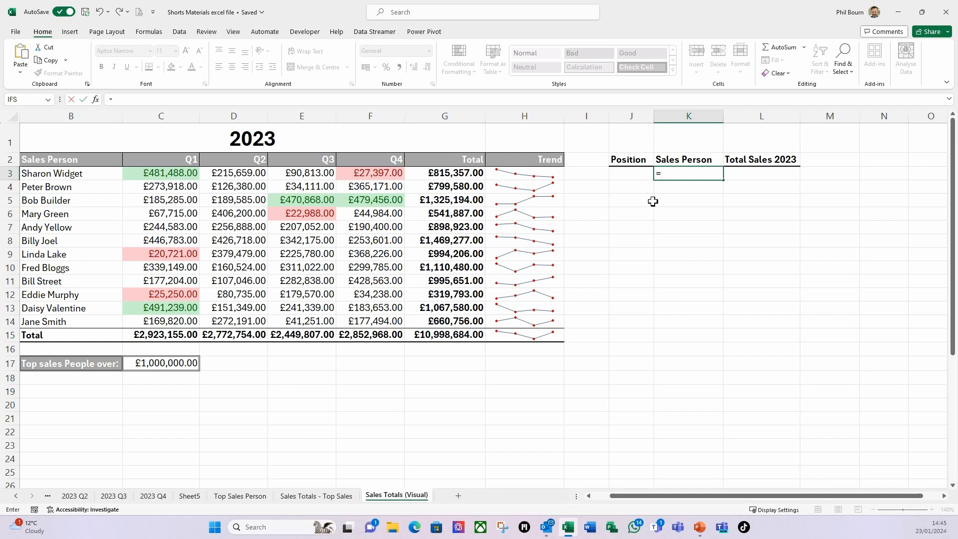
text(fil)
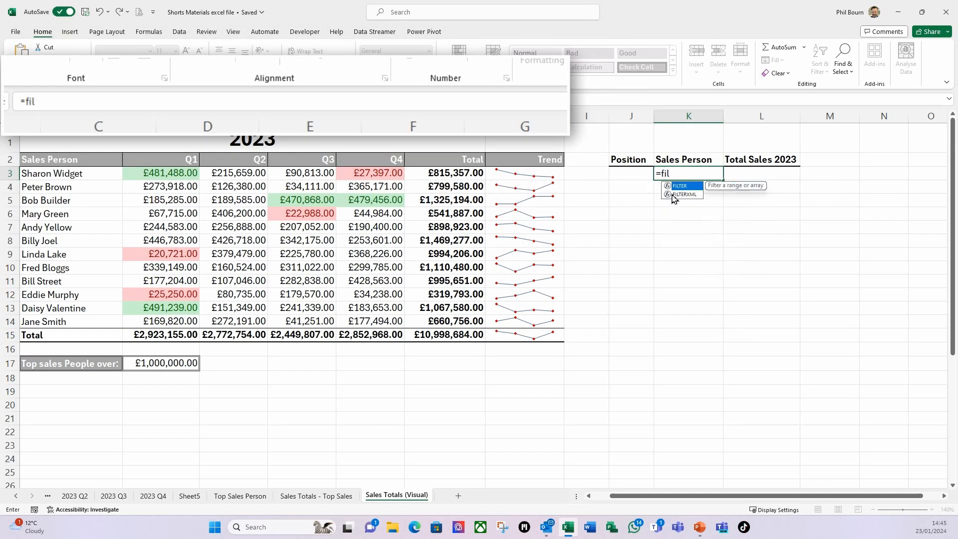
text(ter)
key(Tab)
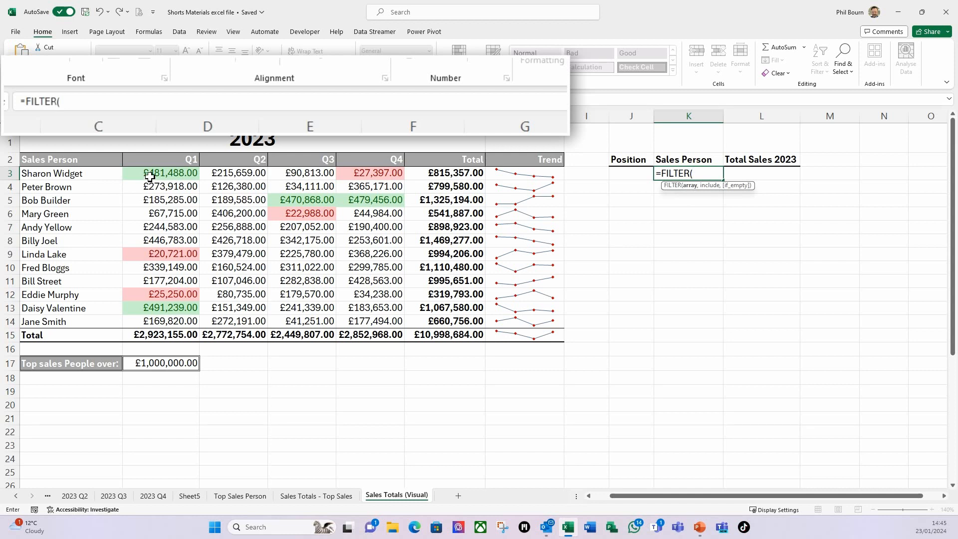
drag(43, 174, 405, 320)
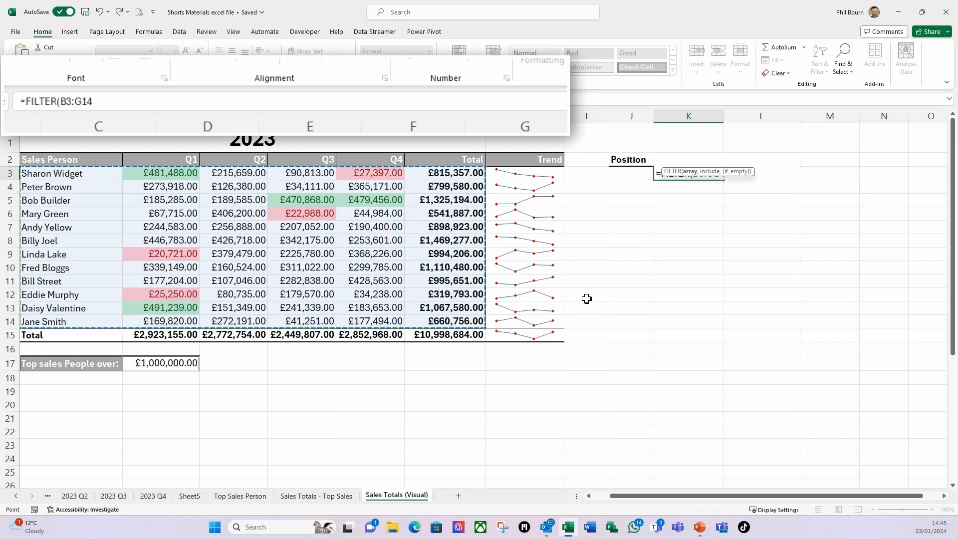
text(,)
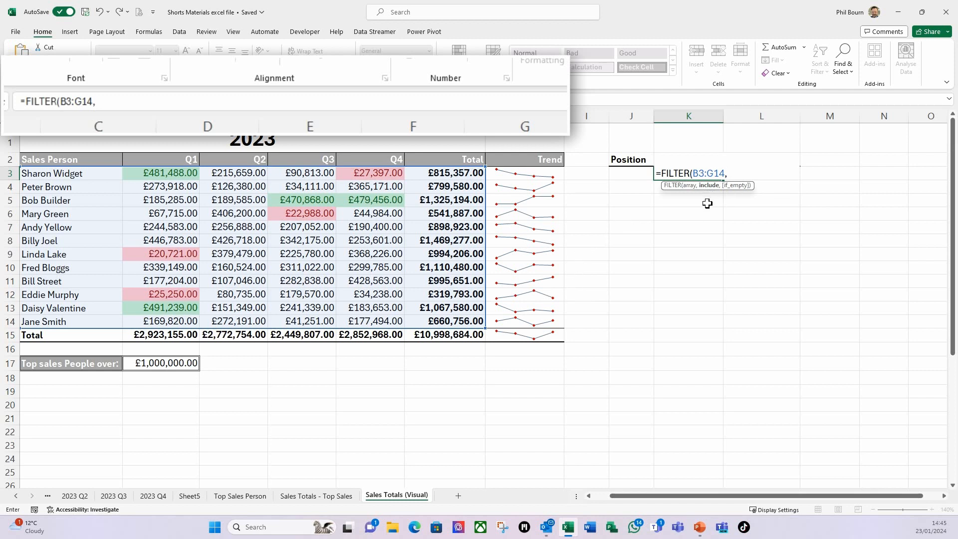
click(450, 174)
drag(450, 174, 450, 321)
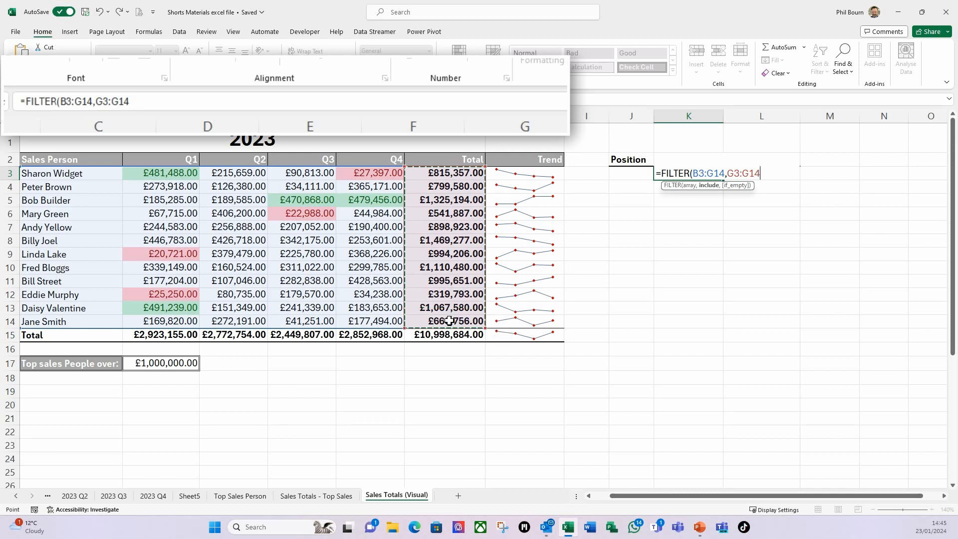
text(.)
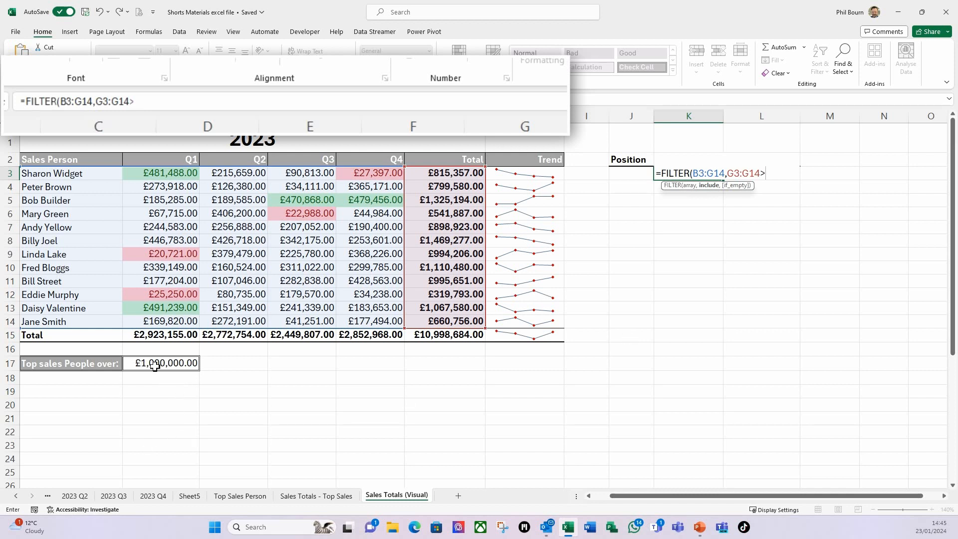
click(155, 366)
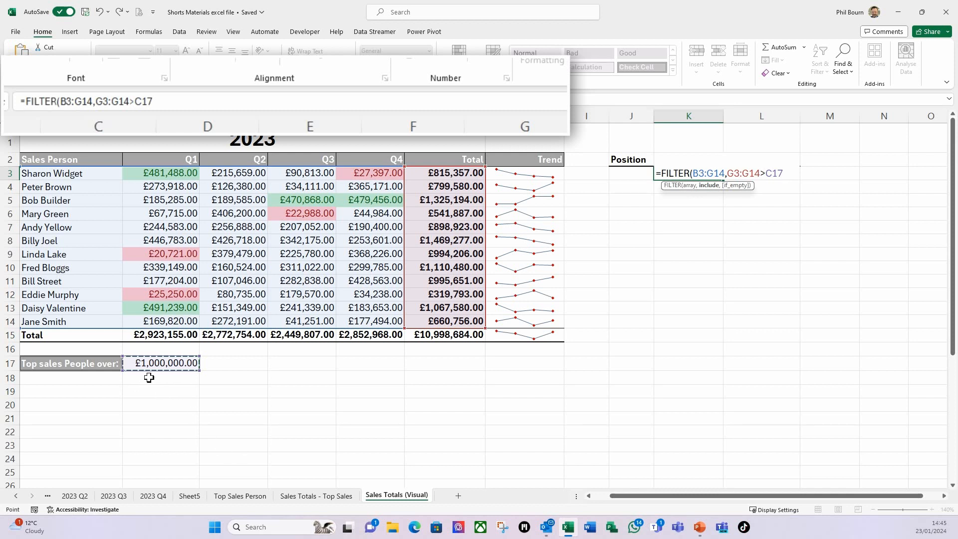
text())
key(Return)
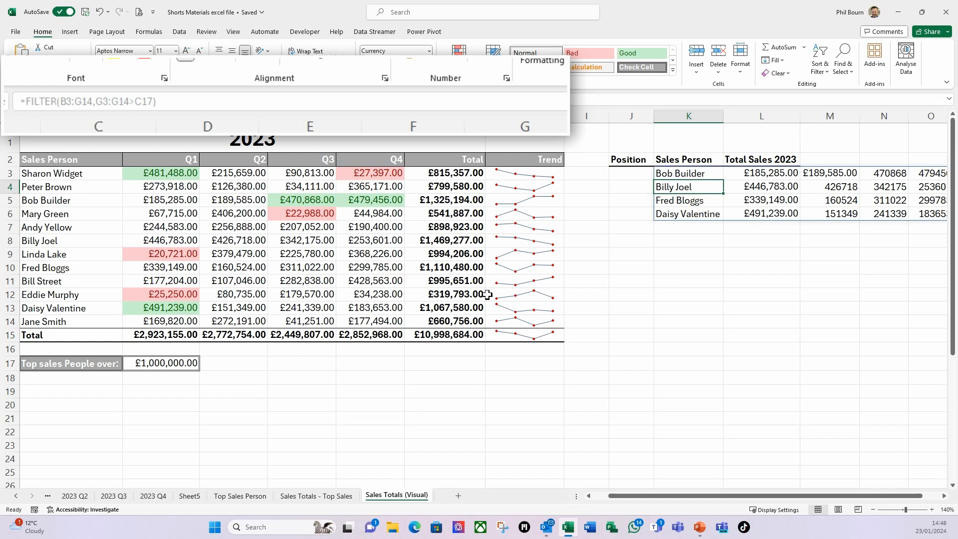
- Wrap the K3 formula in a second FILTER with {1,0,0,0,0,1}, so it returns only the name and total columns
click(677, 175)
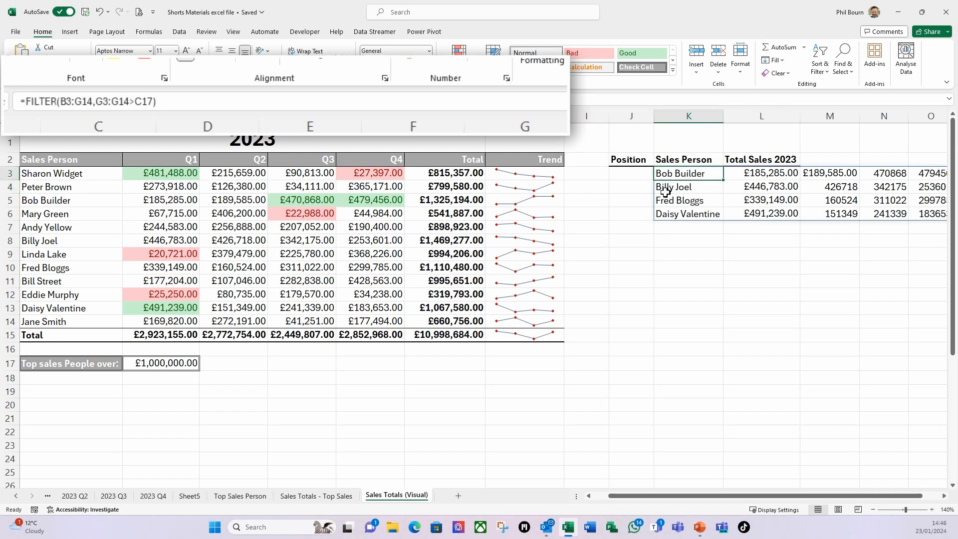
click(26, 101)
text(filter)
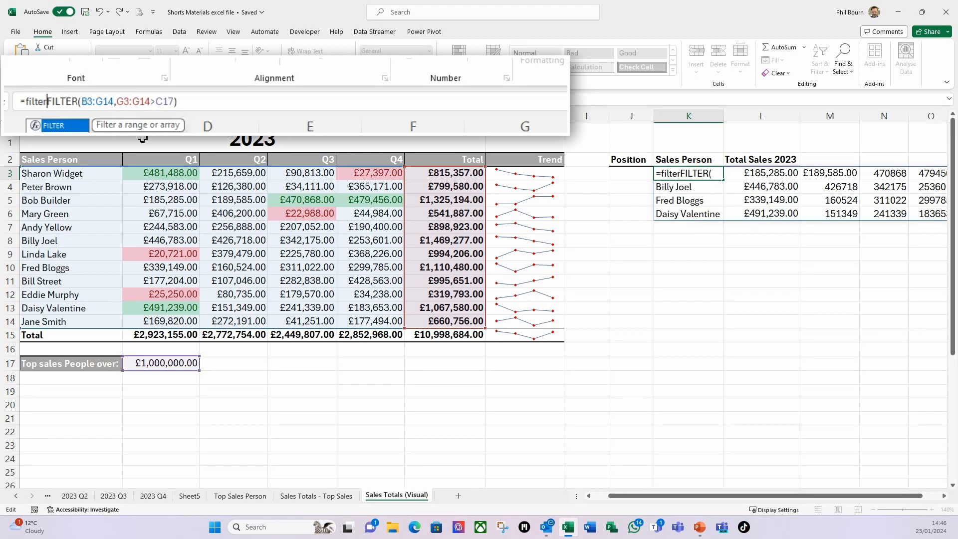
text(()
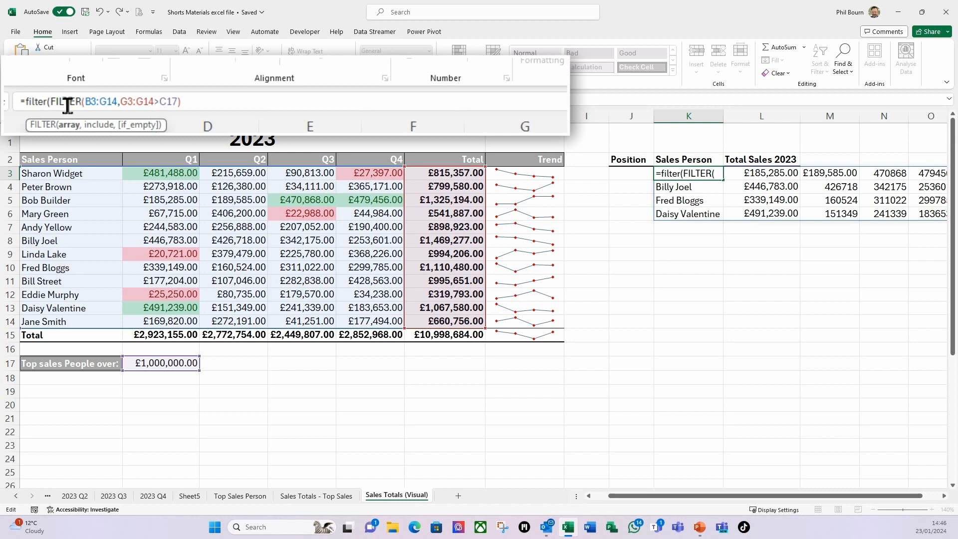
click(188, 103)
text(,)
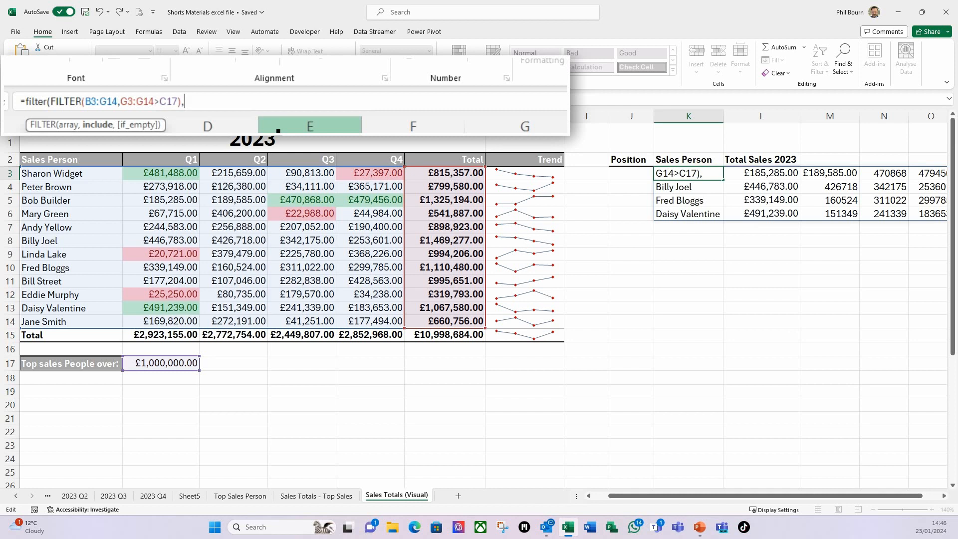
text({)
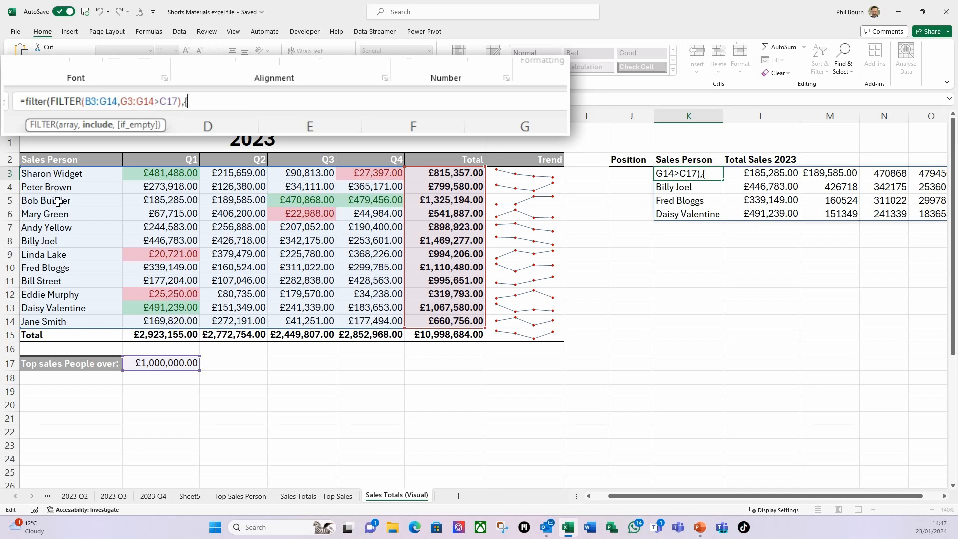
text(1,)
text(0,)
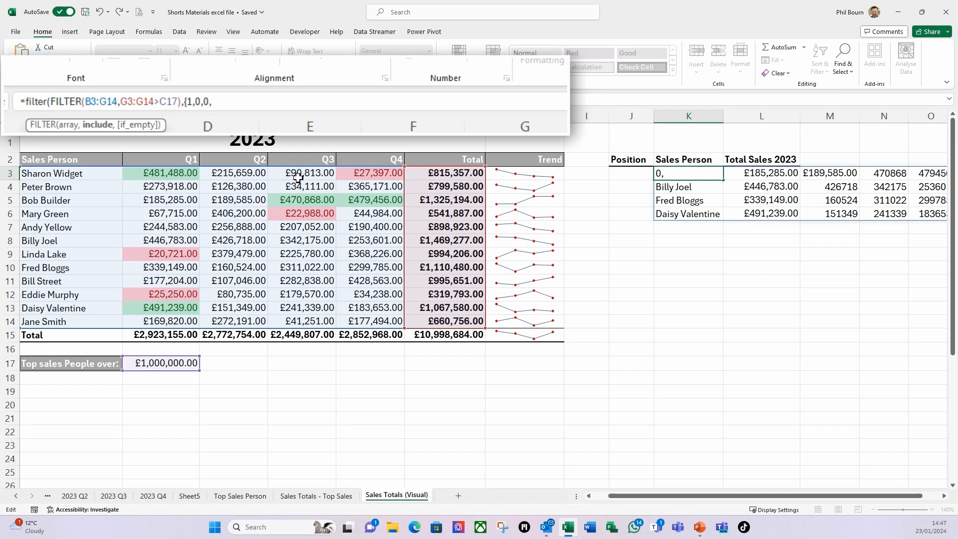
text(0)
text(,0,0,1})
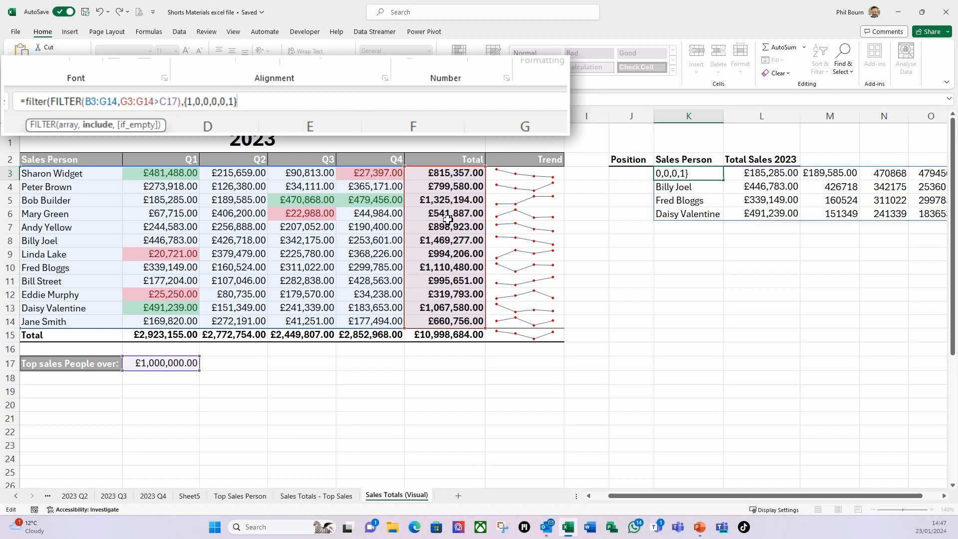
text())
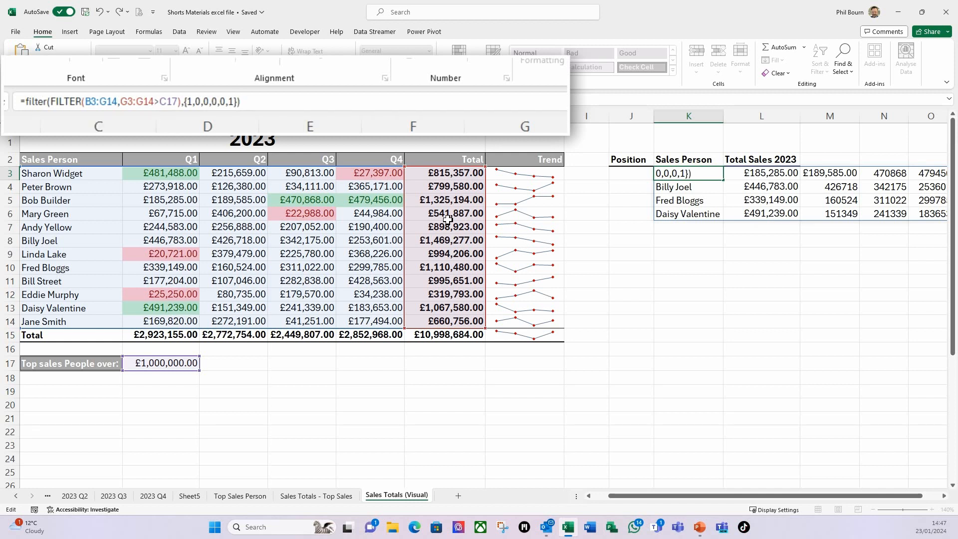
key(Return)
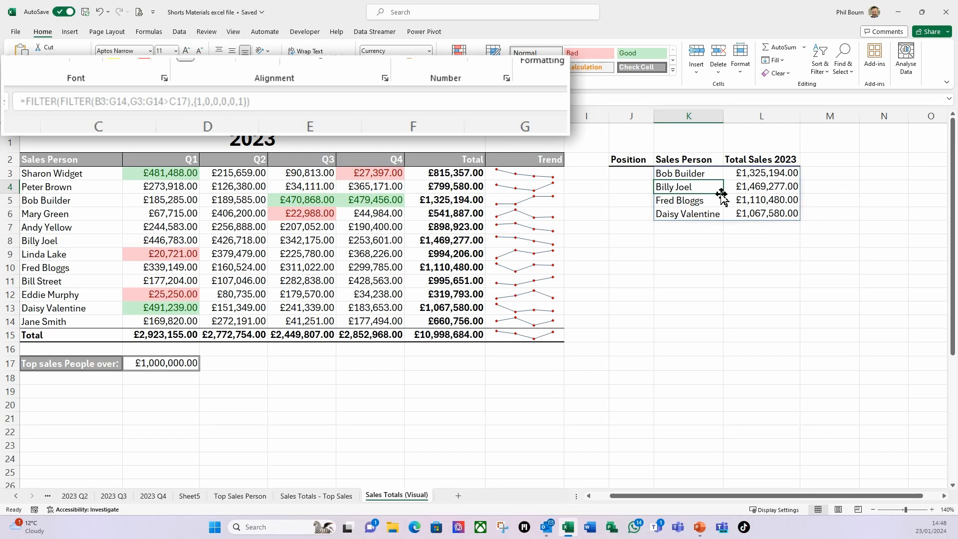
- Wrap the K3 formula in SORT with sort index 2 and order -1 to rank the list by total in descending order
click(681, 175)
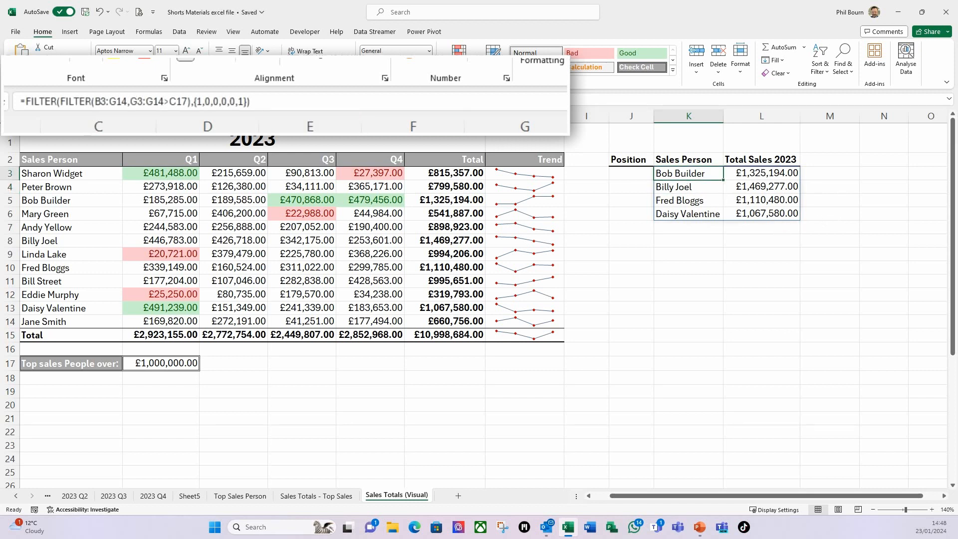
click(24, 102)
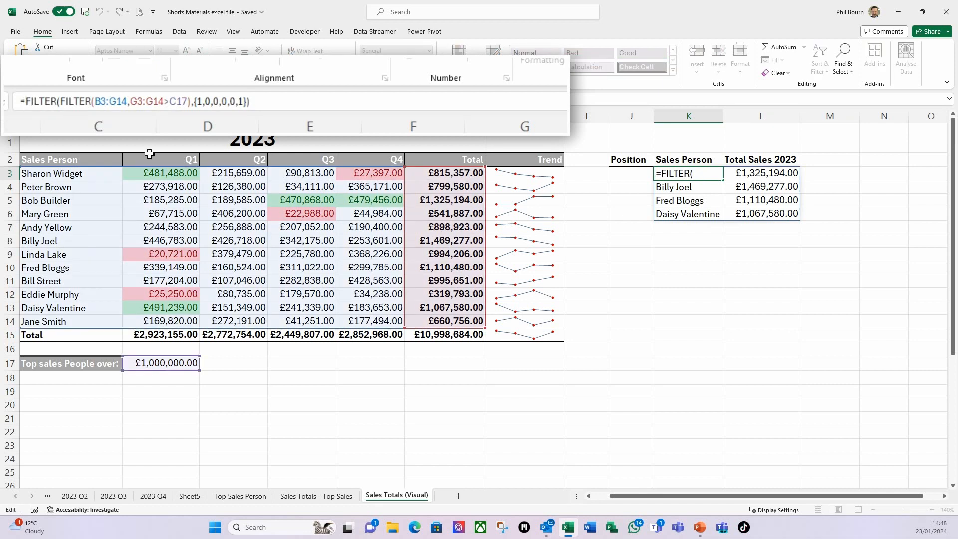
text(sort()
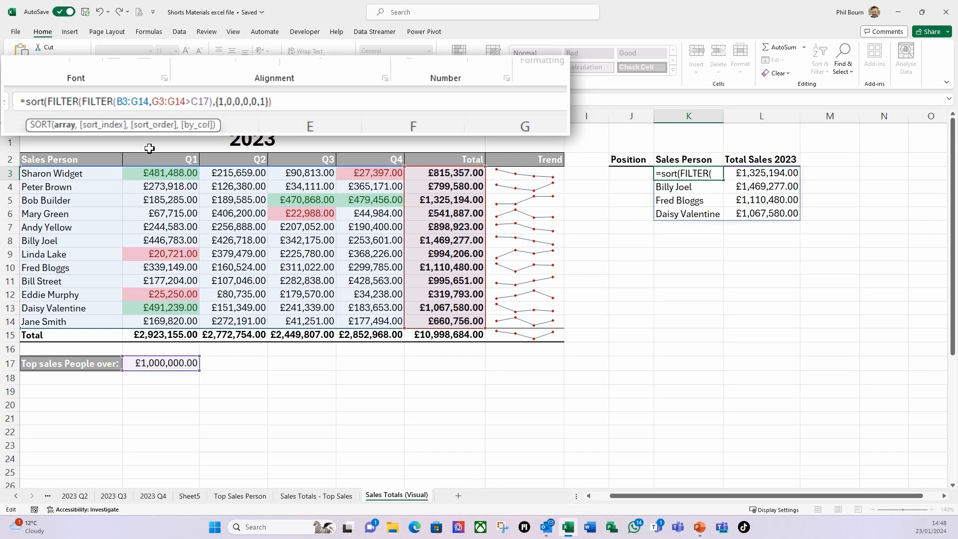
click(276, 103)
text(,)
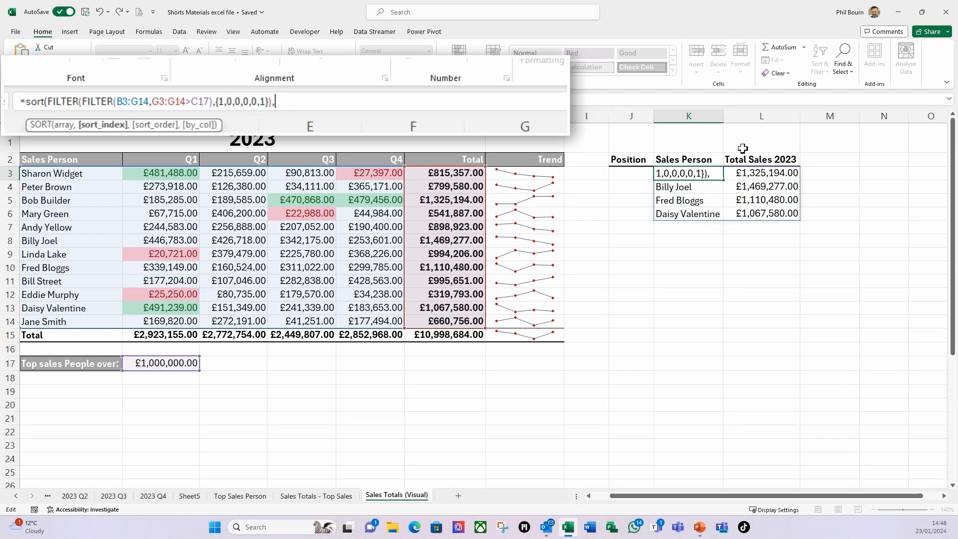
text(2,)
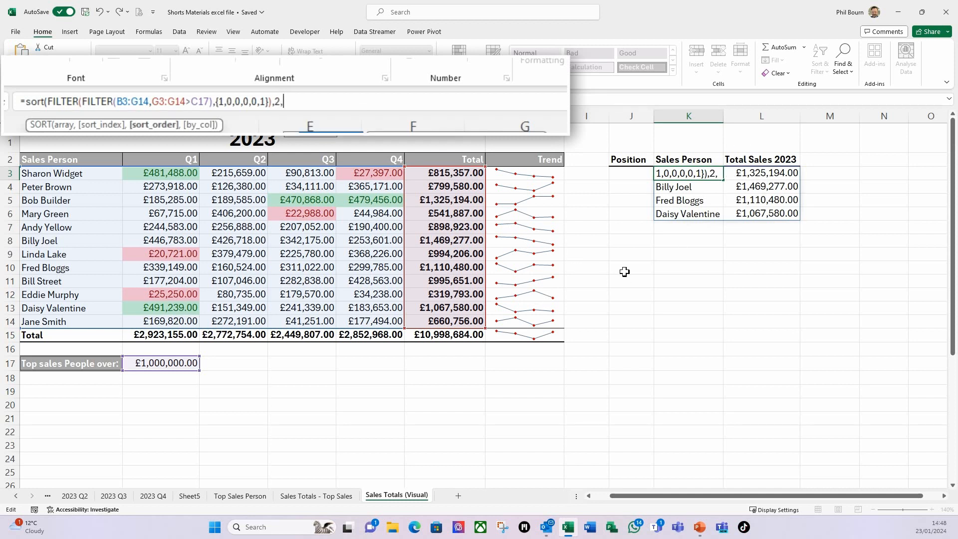
click(319, 135)
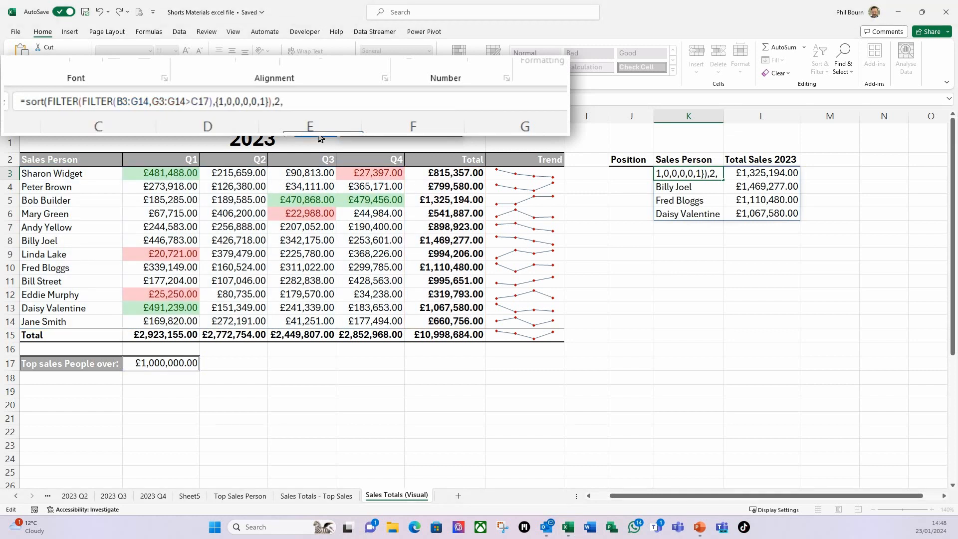
double_click(319, 134)
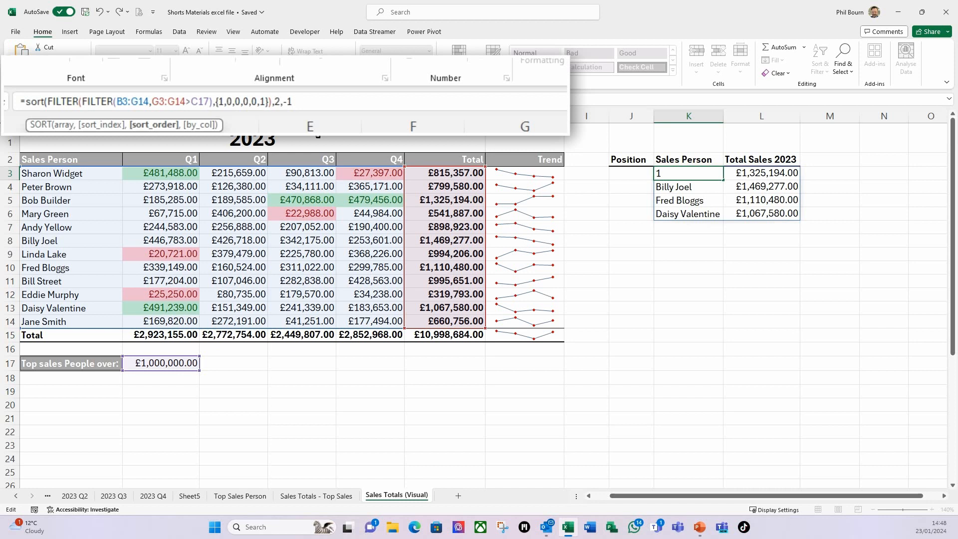
text())
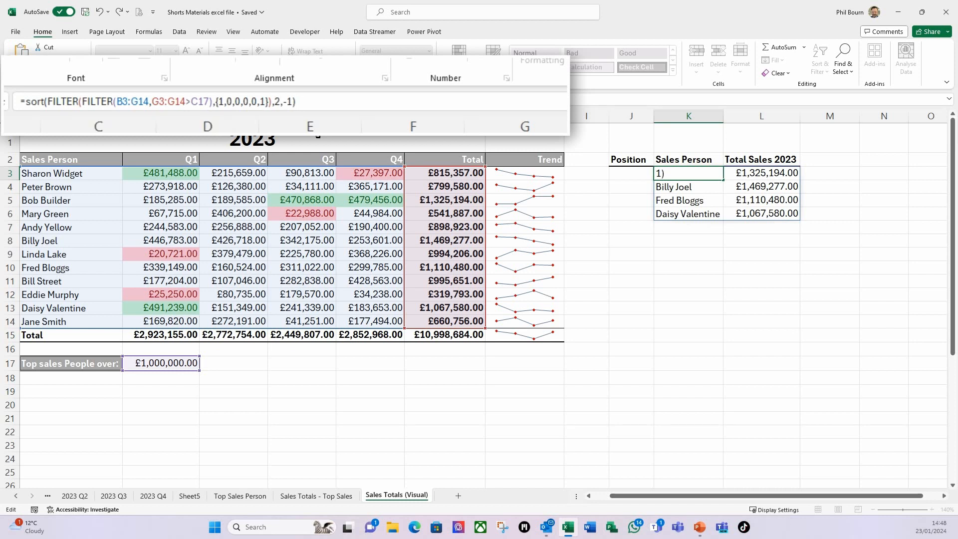
key(Return)
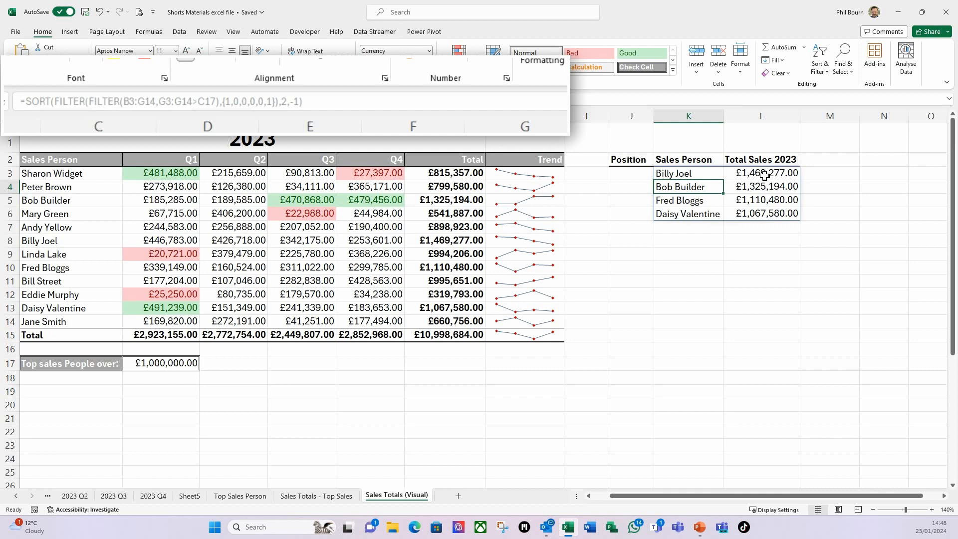
click(765, 242)
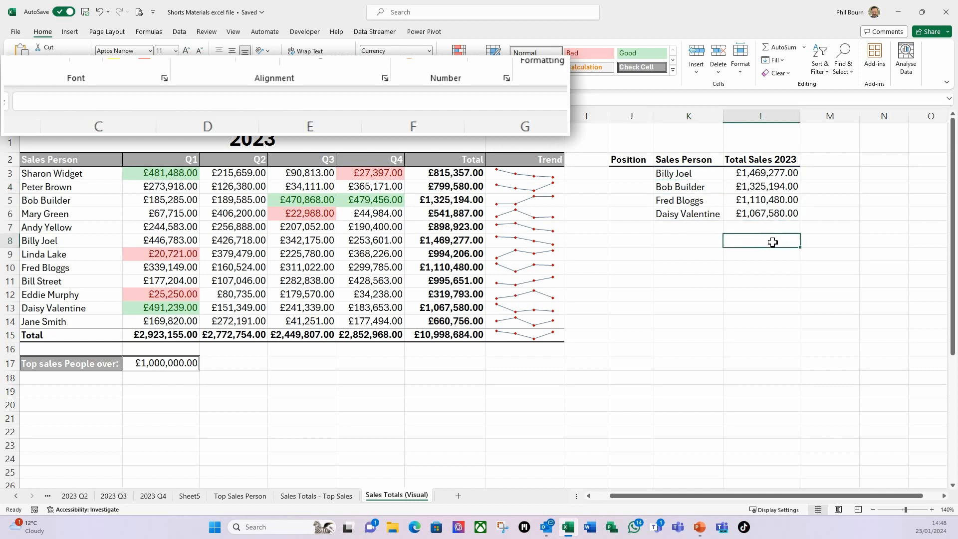
- Enter =SEQUENCE(50) in J3 to number the Position column, and check how far the numbers extend
click(632, 175)
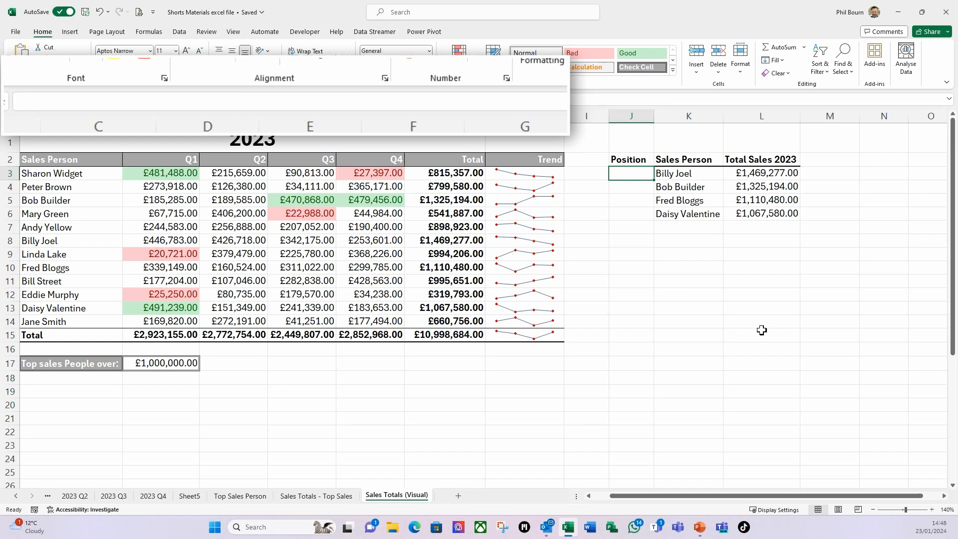
text(=)
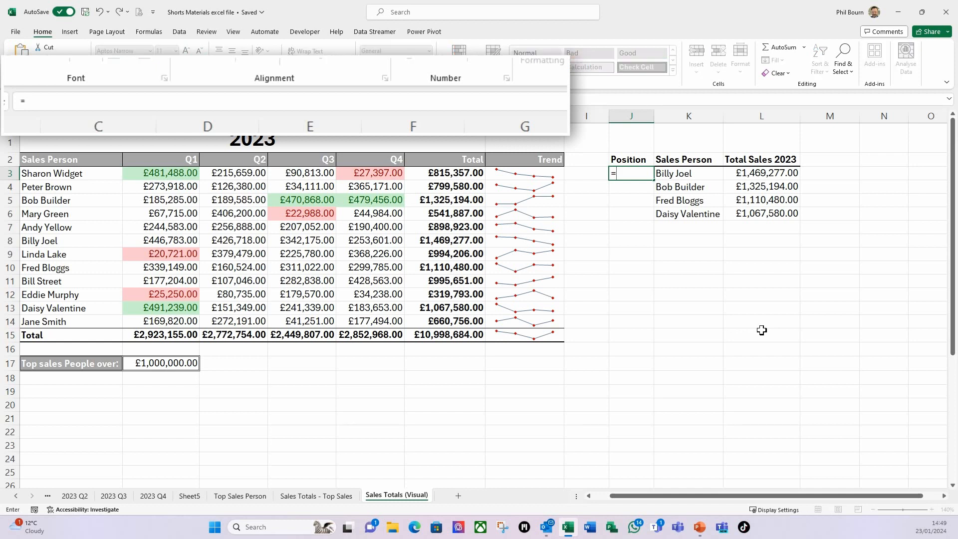
text(seq)
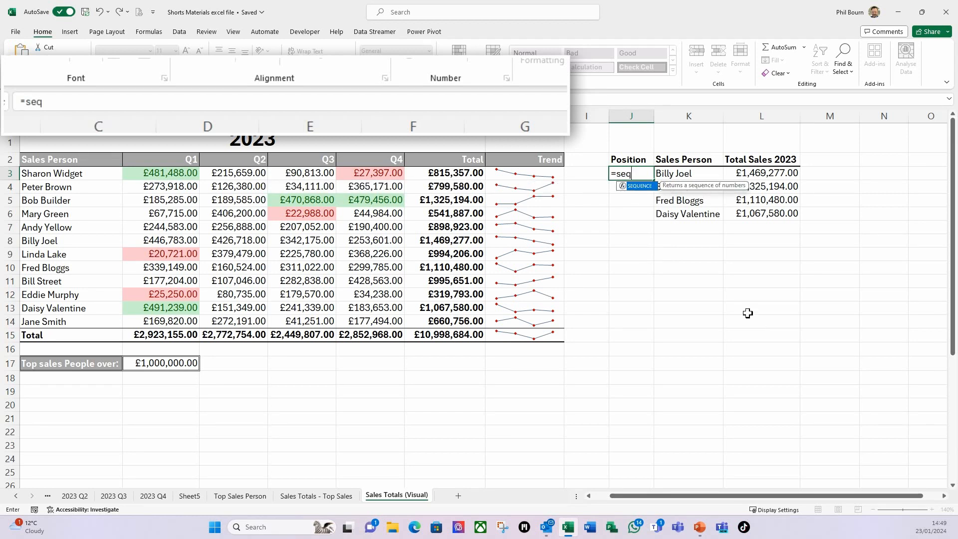
key(Tab)
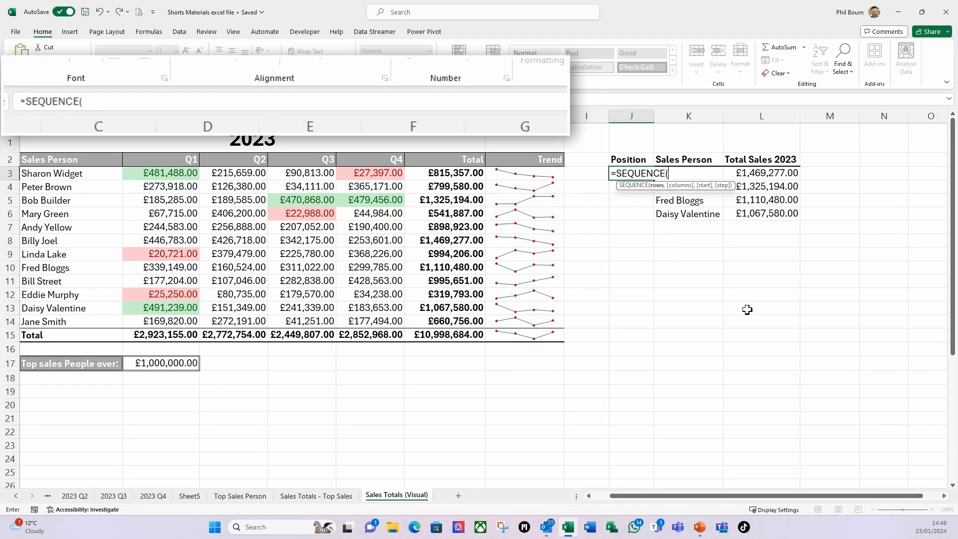
text(50))
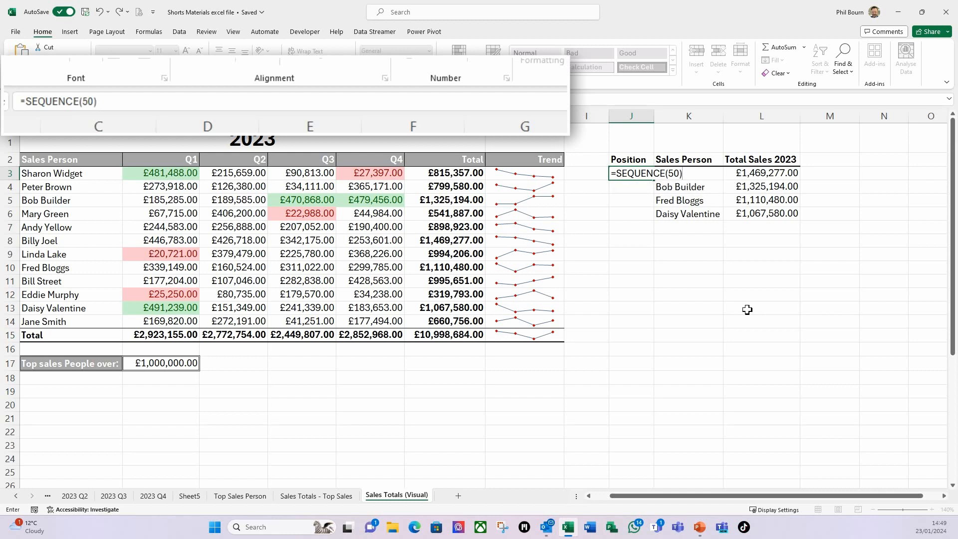
key(BackSpace)
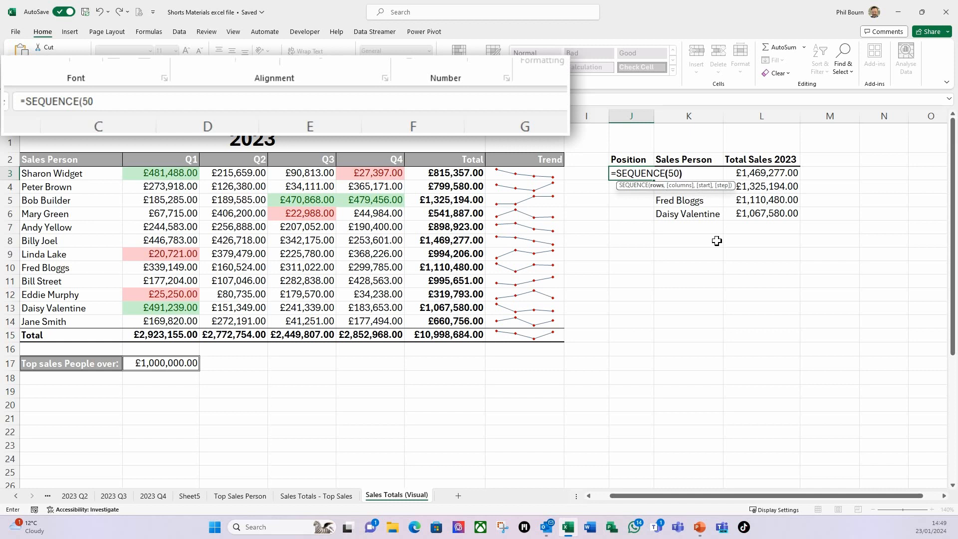
key(Return)
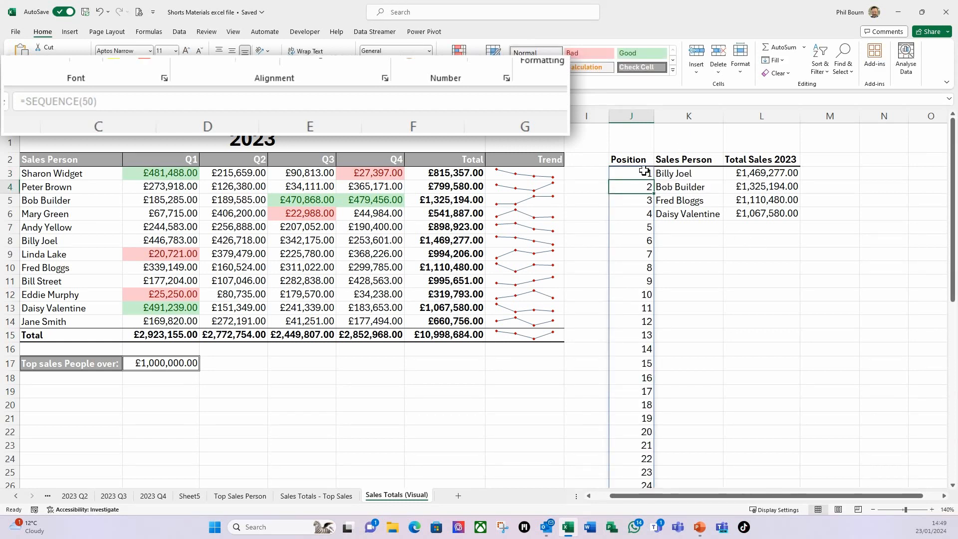
scroll(641, 239, down, 8)
scroll(627, 390, down, 6)
scroll(644, 332, up, 14)
- Replace the 50 in the J3 SEQUENCE formula with COUNTA(K3:K100), so the Position numbers match the number of listed salespeople
click(636, 174)
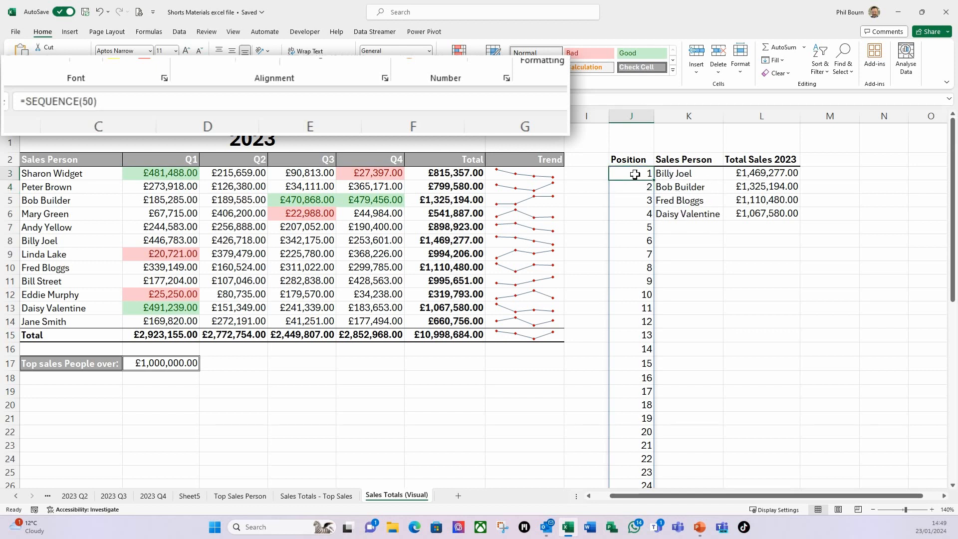
click(97, 103)
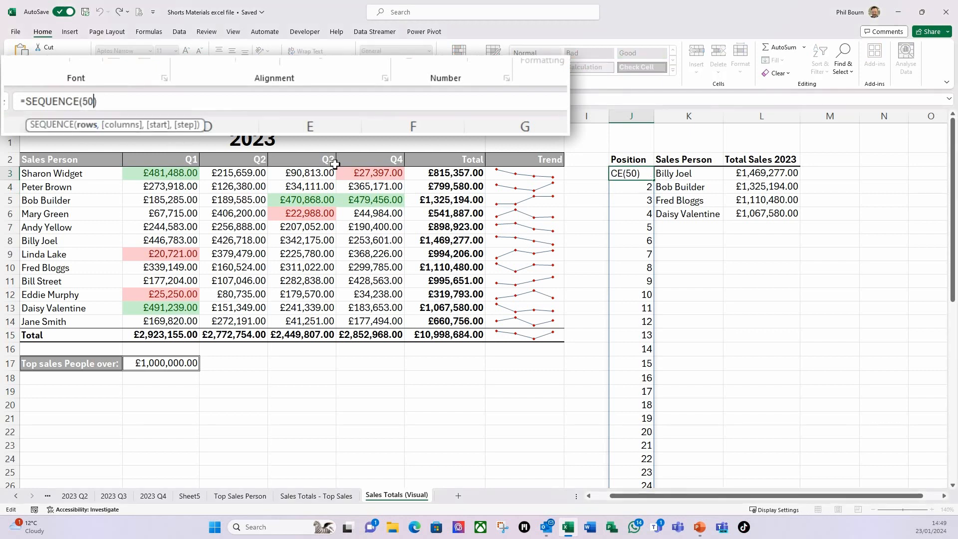
key(BackSpace)
key(BackSpace)
text(co)
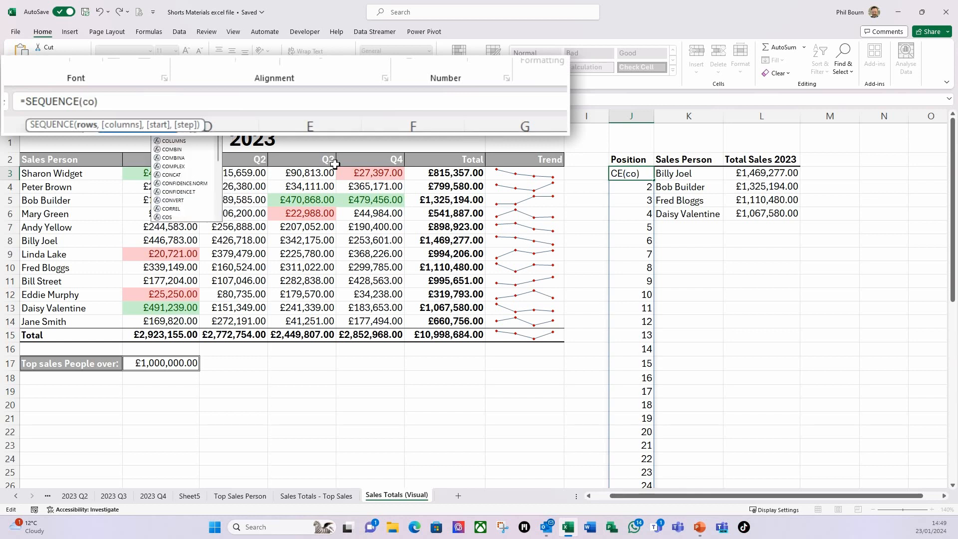
text(u)
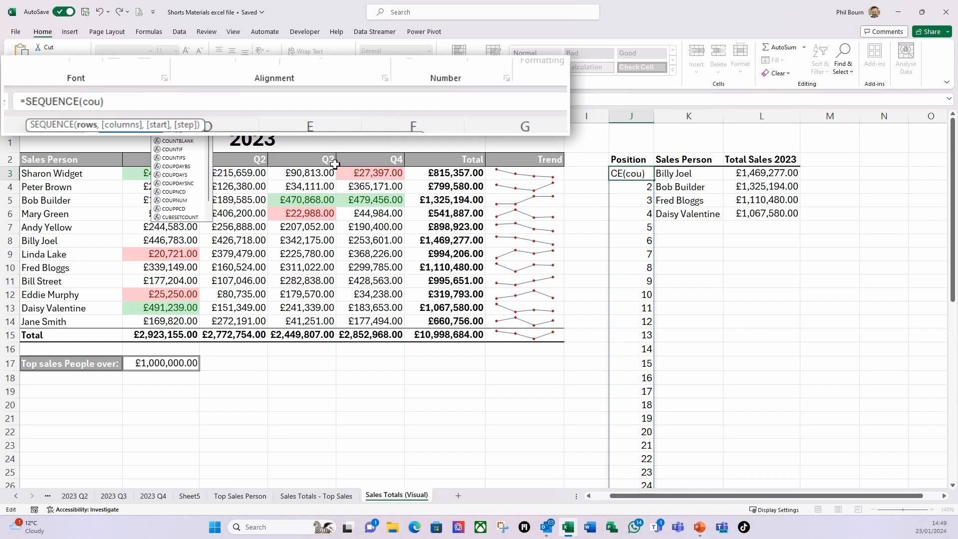
text(nta)
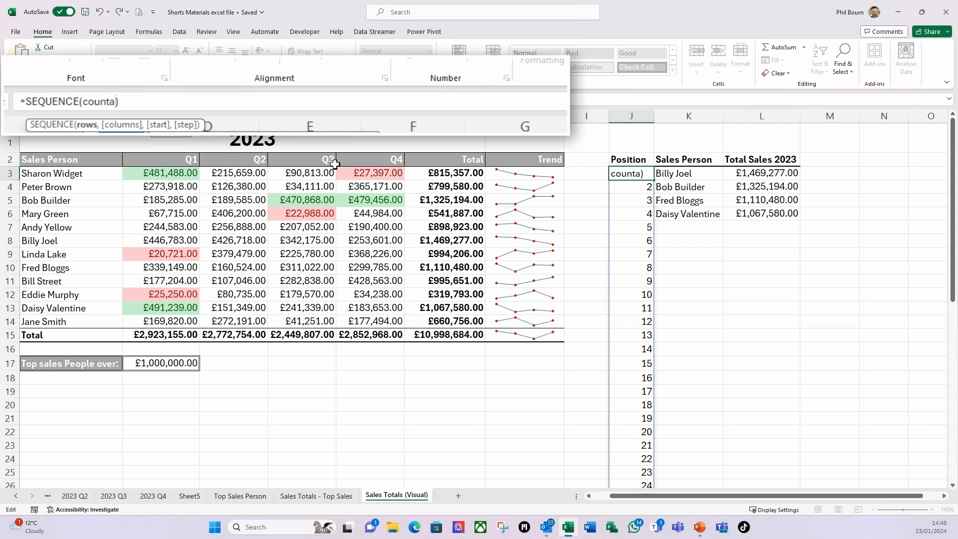
text(()
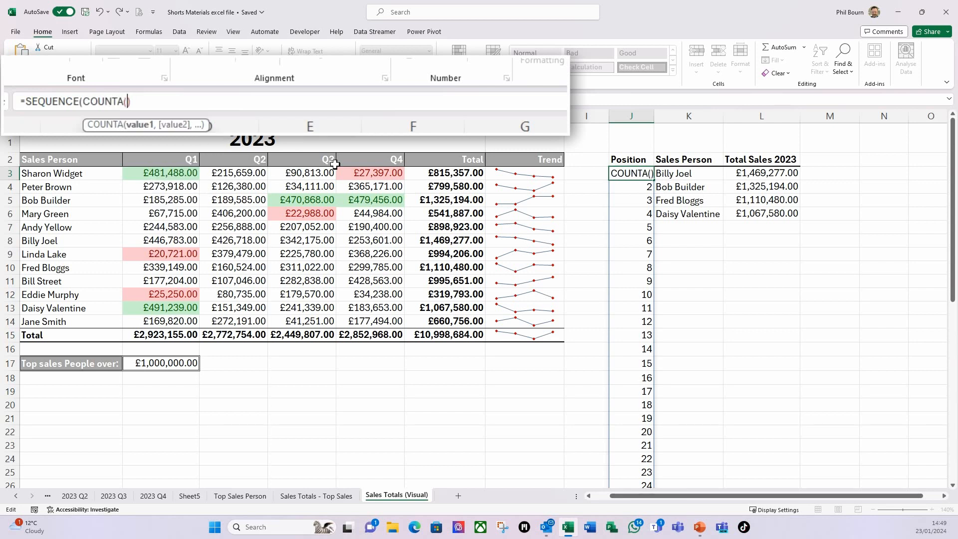
click(672, 173)
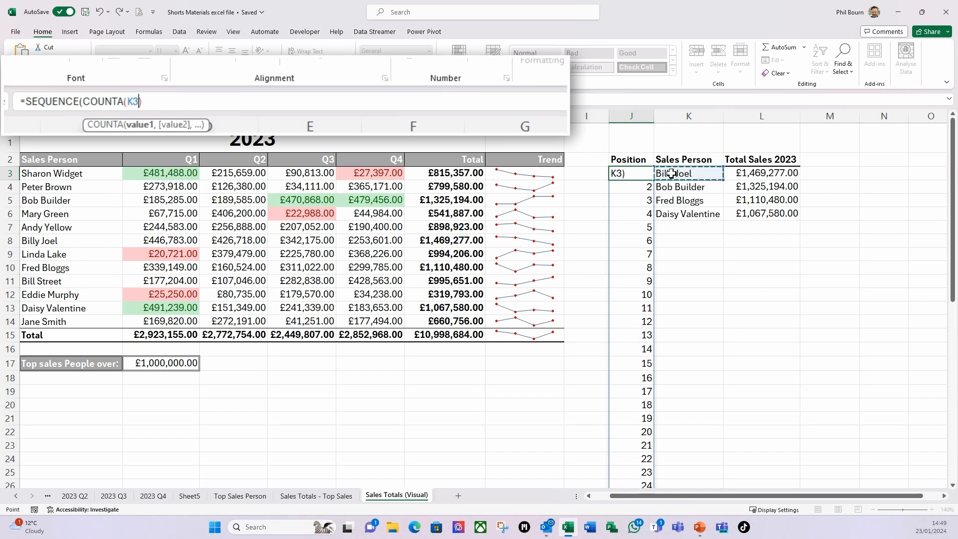
drag(672, 173, 673, 239)
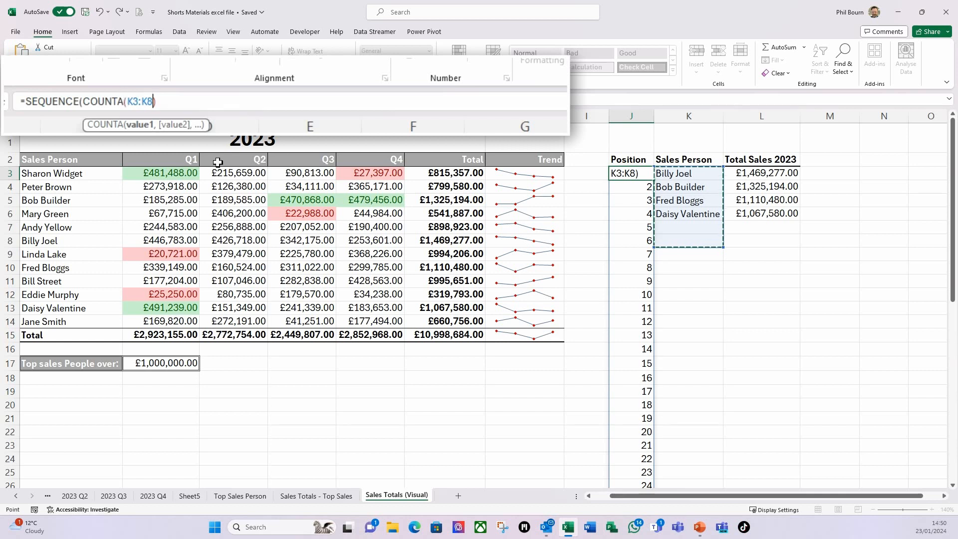
key(BackSpace)
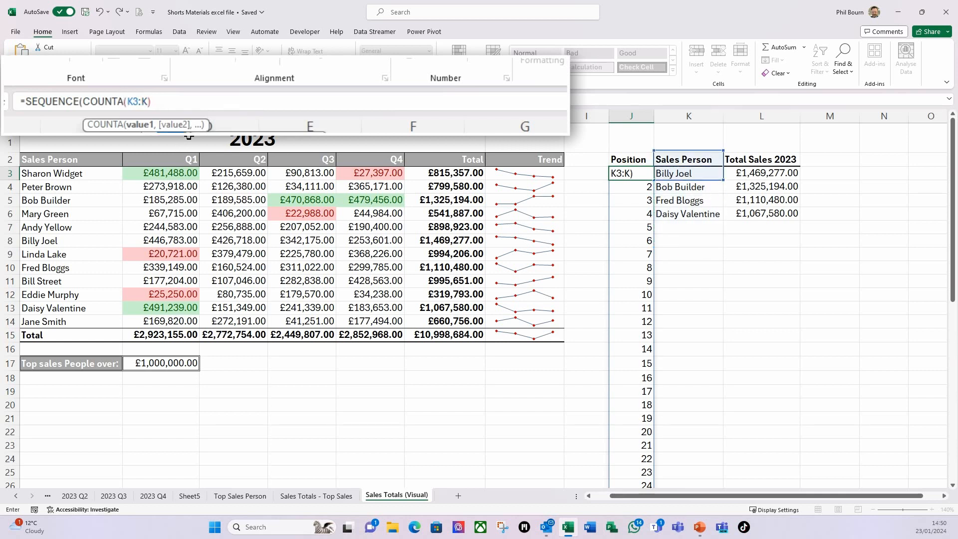
text(100)
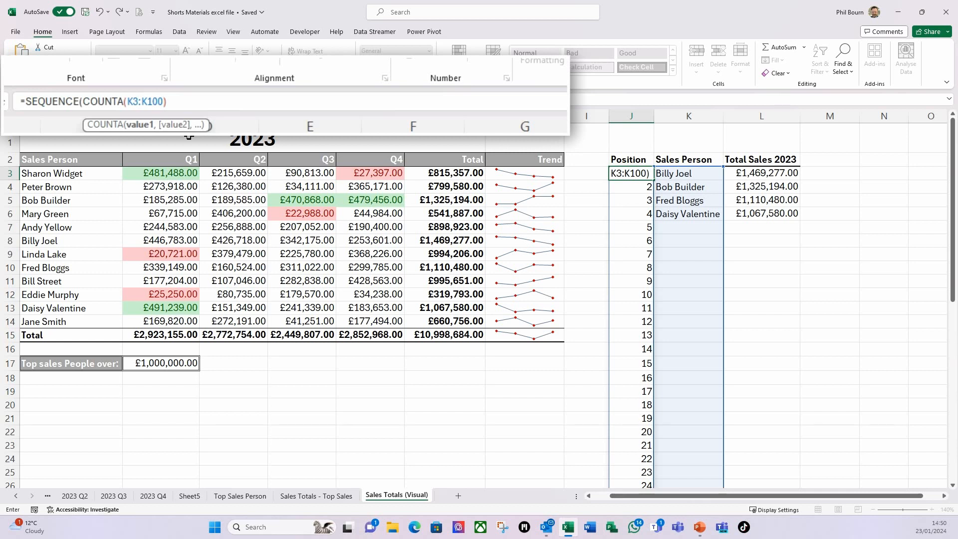
text())
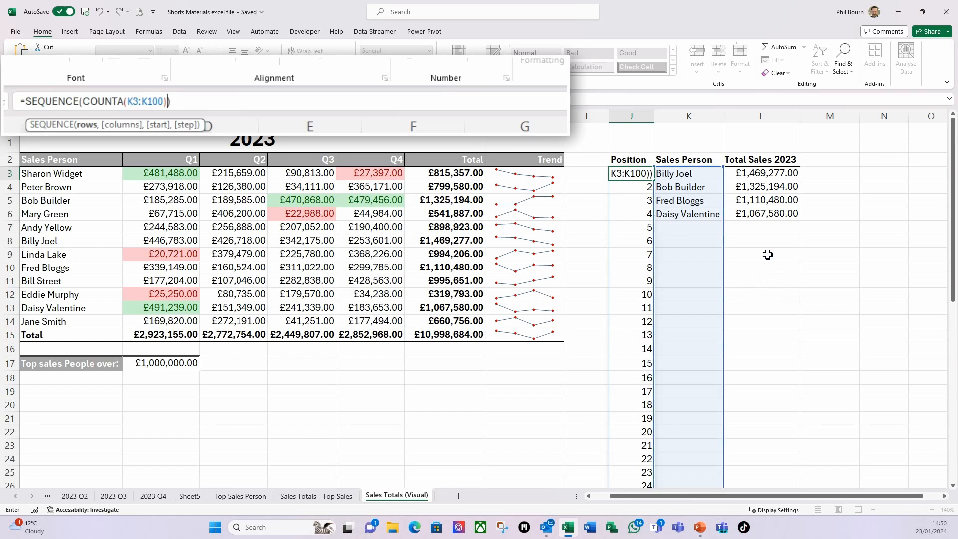
key(Return)
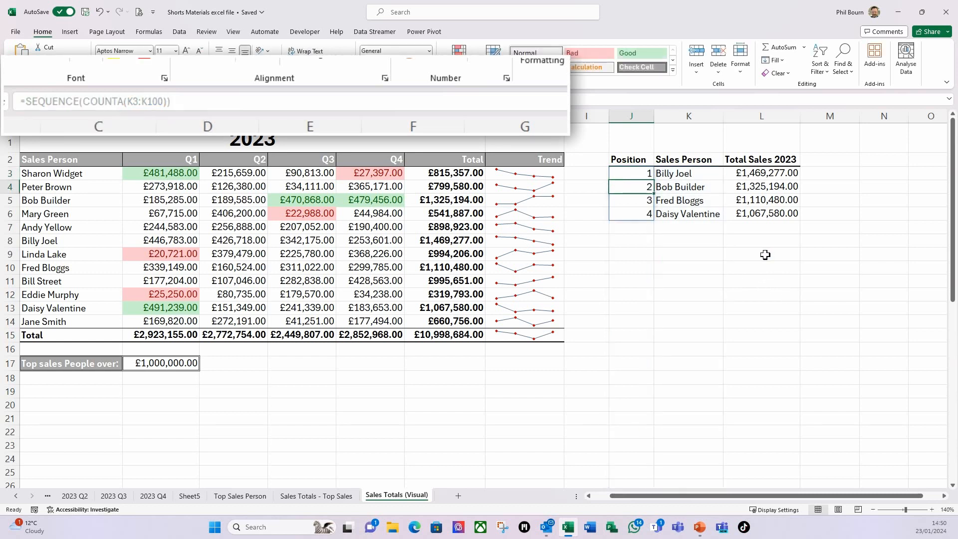
click(811, 271)
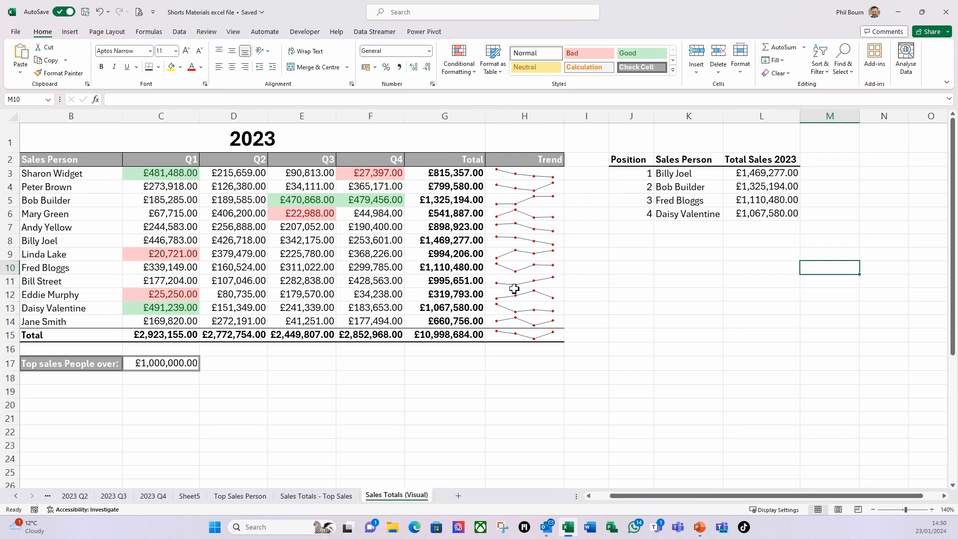
- Test the top salespeople list with thresholds of 1200000 and 500000 in C17, and restore the threshold to 1000000
click(158, 370)
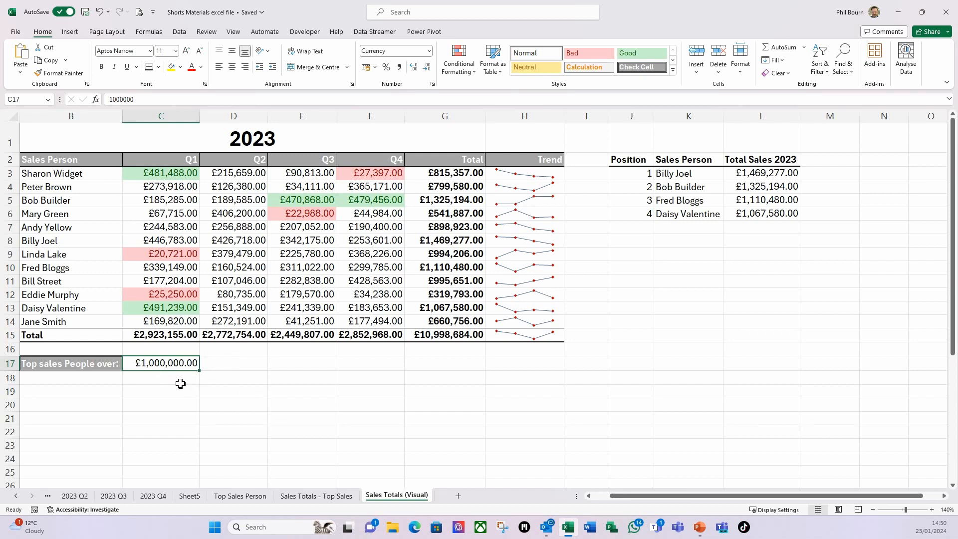
text(1200000)
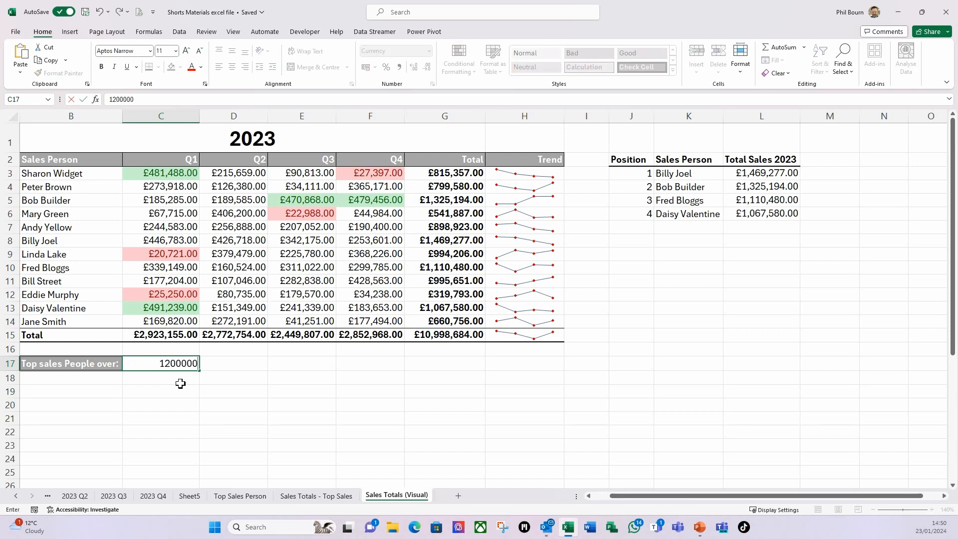
key(Return)
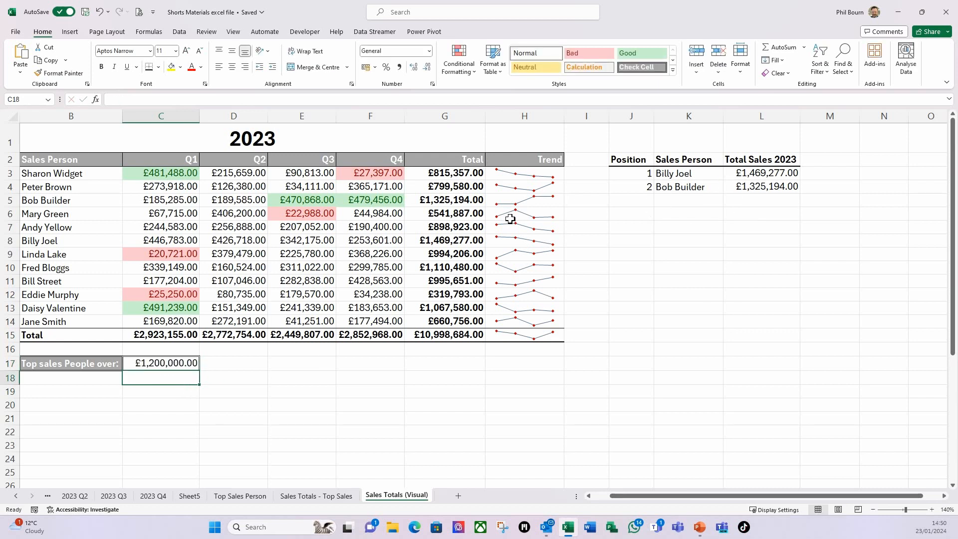
click(171, 364)
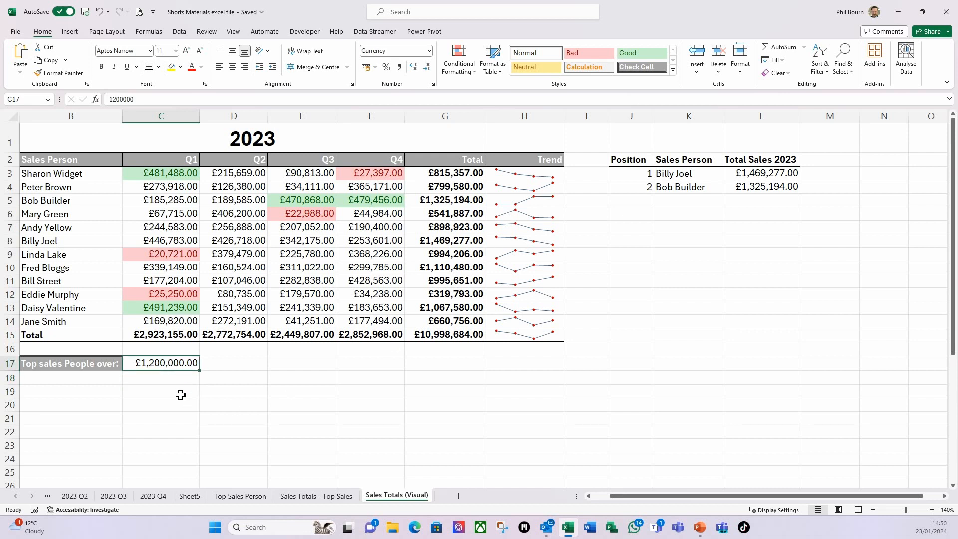
text(500000)
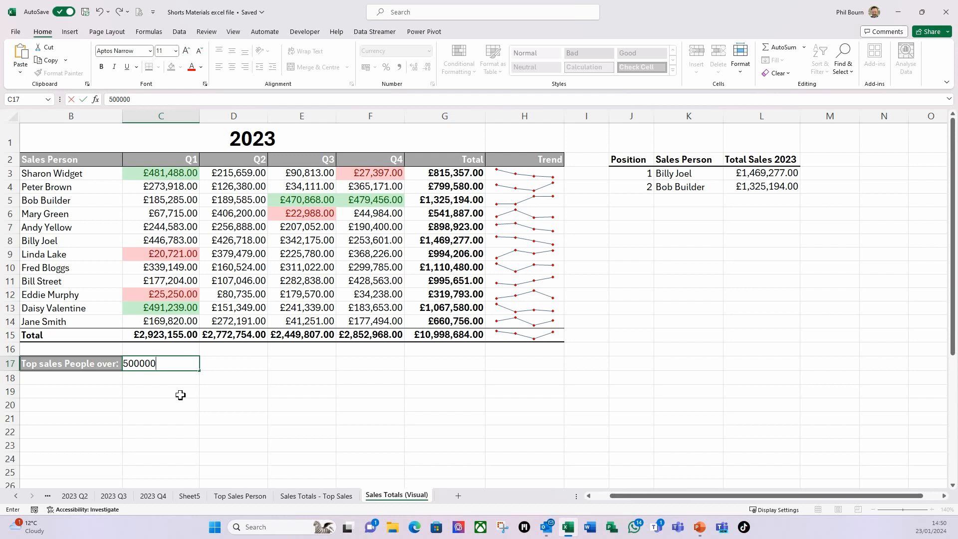
key(Return)
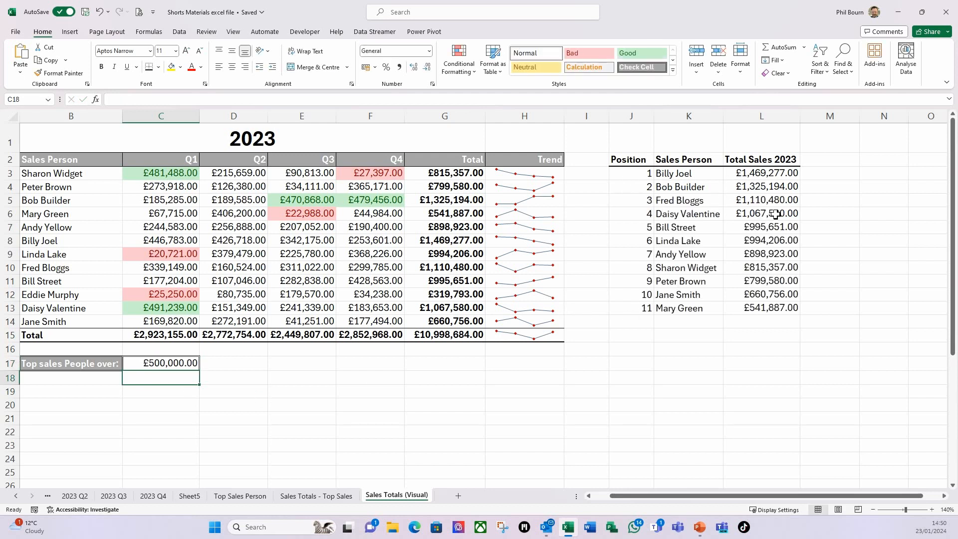
click(170, 367)
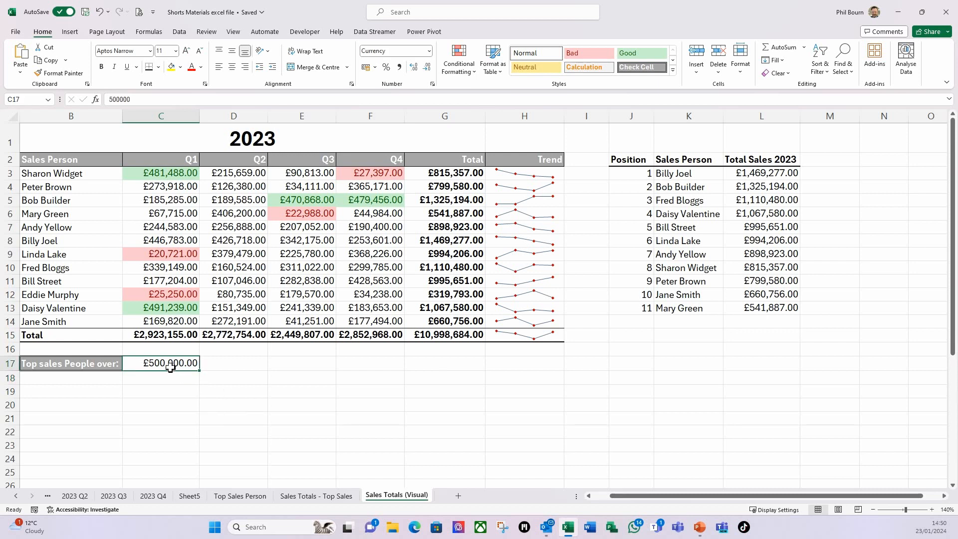
text(1000000)
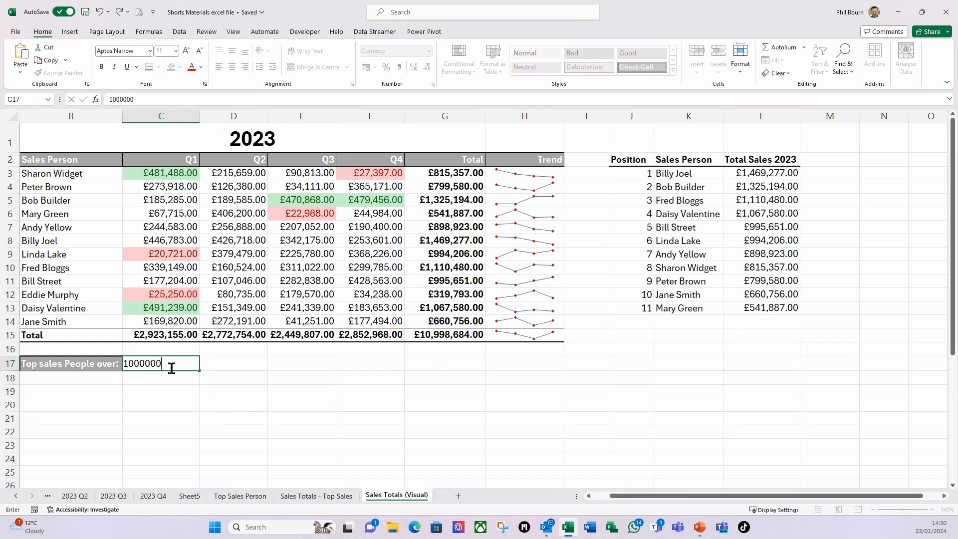
key(Return)
click(278, 363)
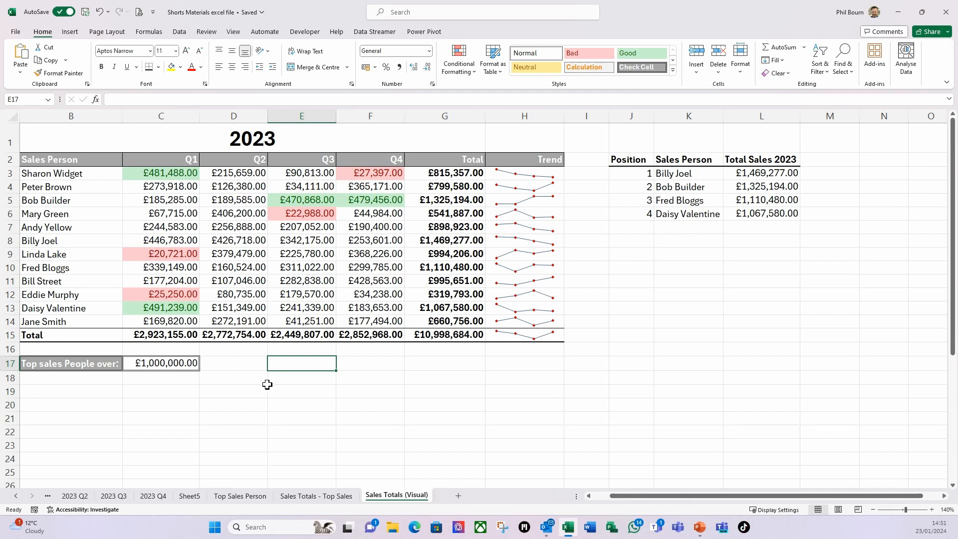
click(252, 367)
click(283, 366)
- Insert a 2-D clustered column chart from K2:L6 and place it below the sales table, beside the threshold cell
drag(676, 163, 737, 214)
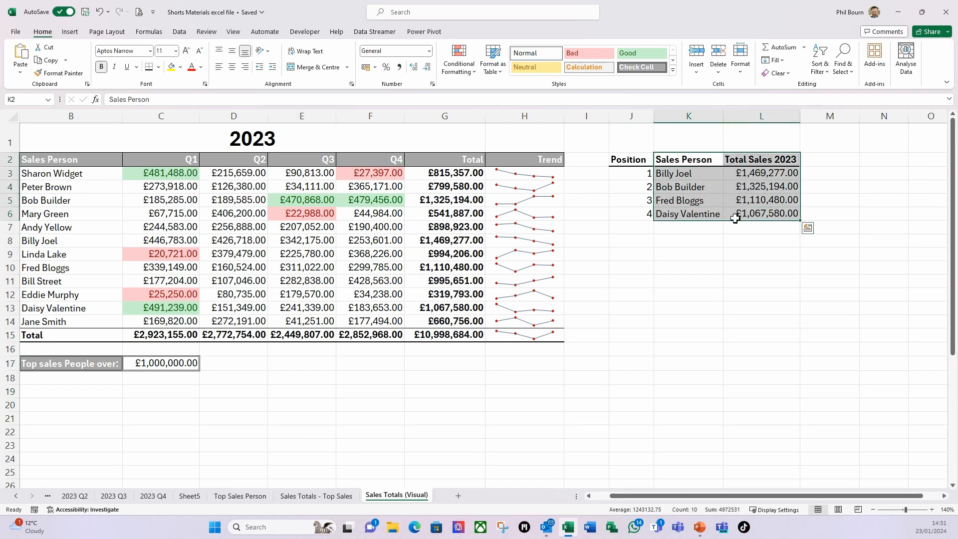
click(71, 34)
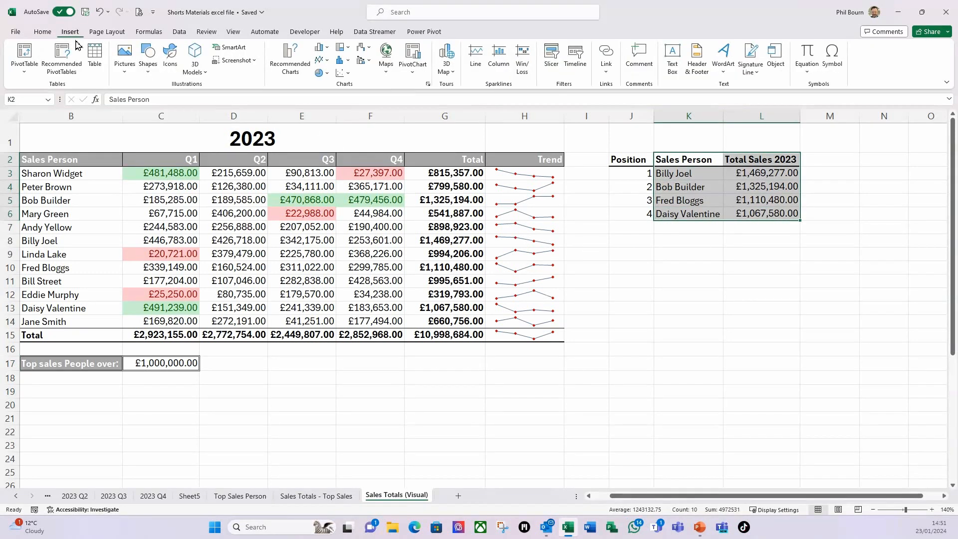
click(319, 50)
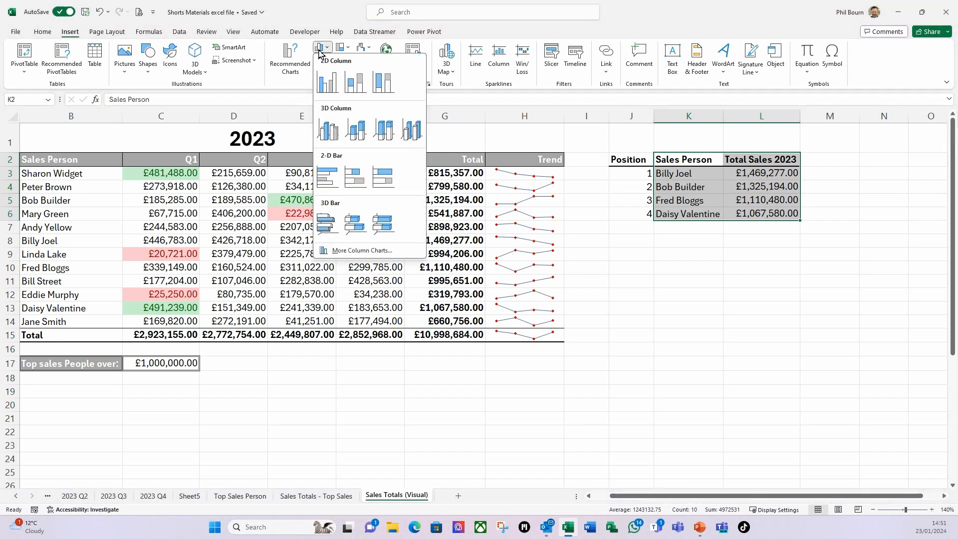
click(327, 83)
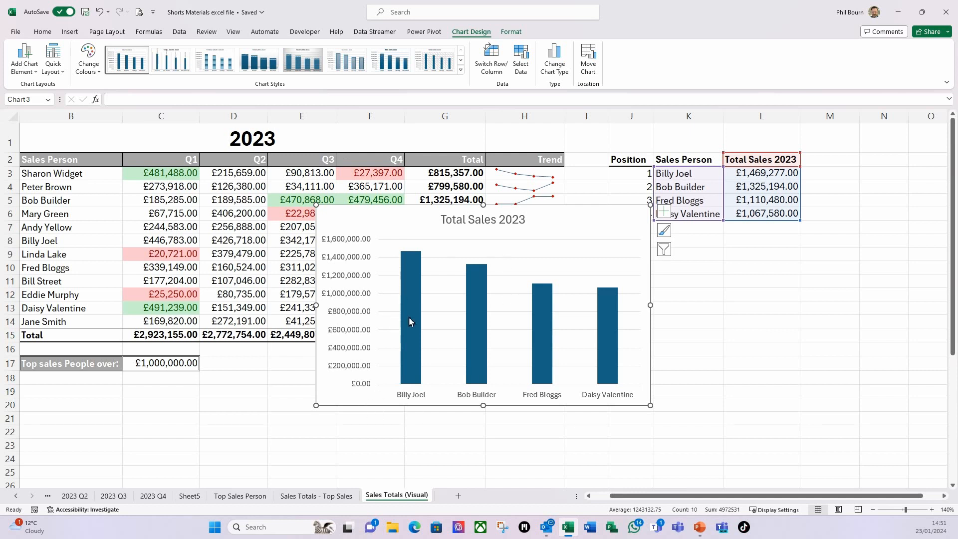
drag(418, 212, 342, 349)
- Change the chart title to "Top Sales People - 2023"
scroll(359, 369, down, 2)
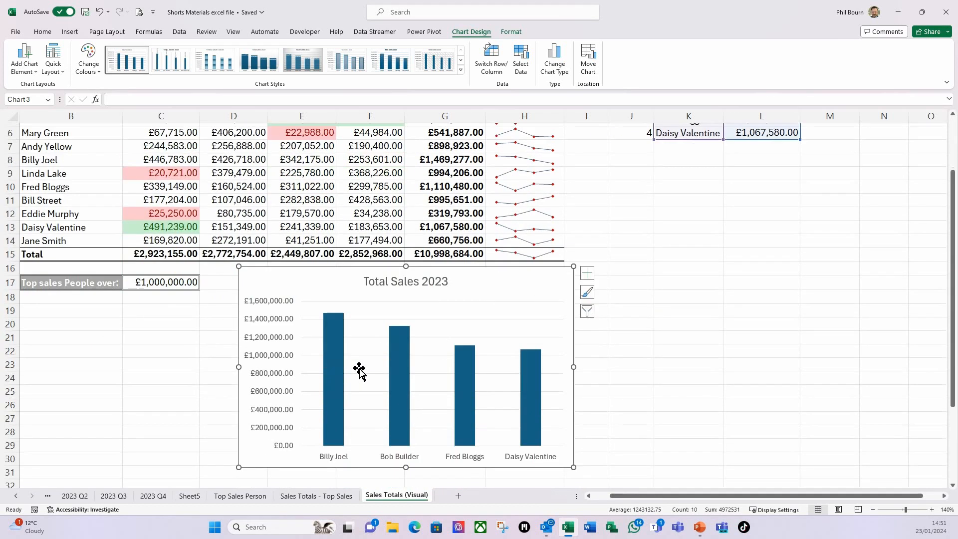
click(367, 282)
click(366, 283)
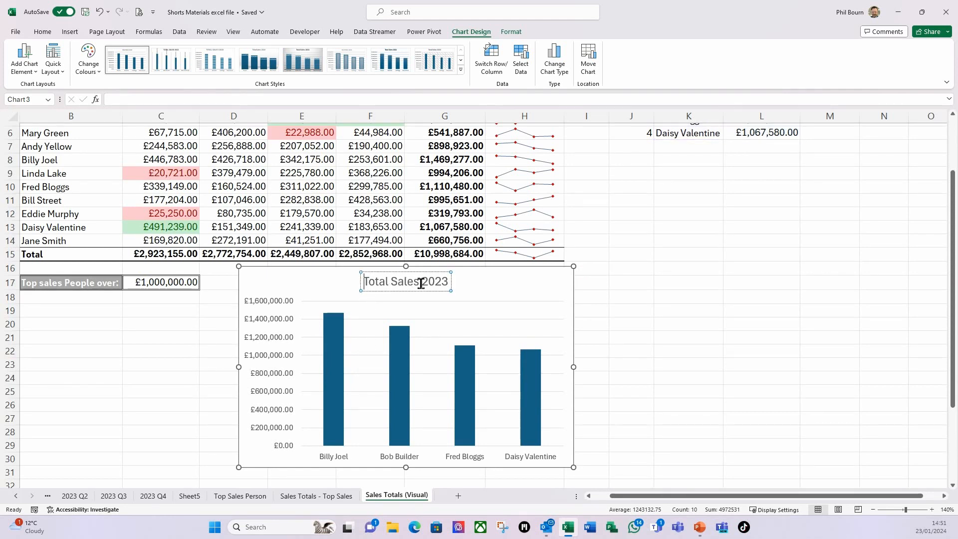
key(BackSpace)
key(BackSpace)
key(BackSpace)
text(p )
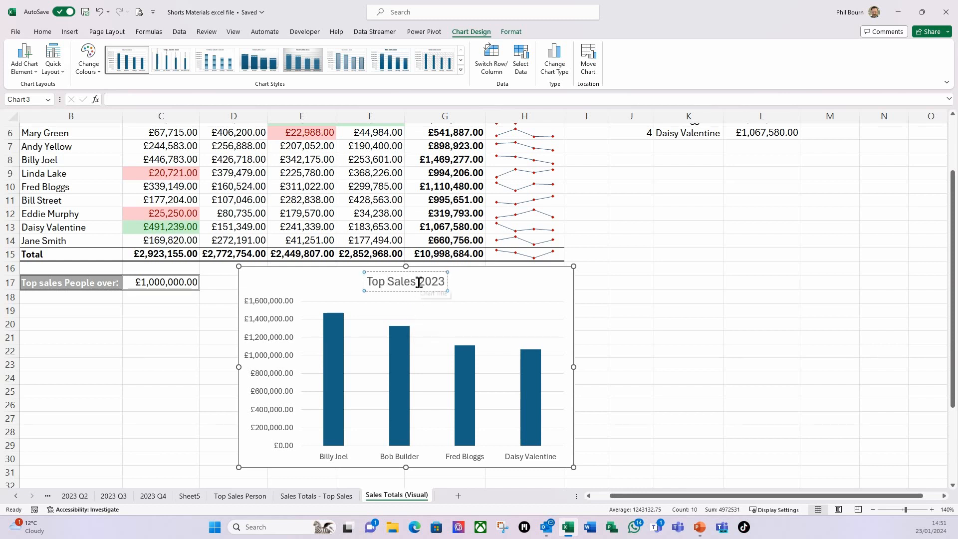
text(Pers)
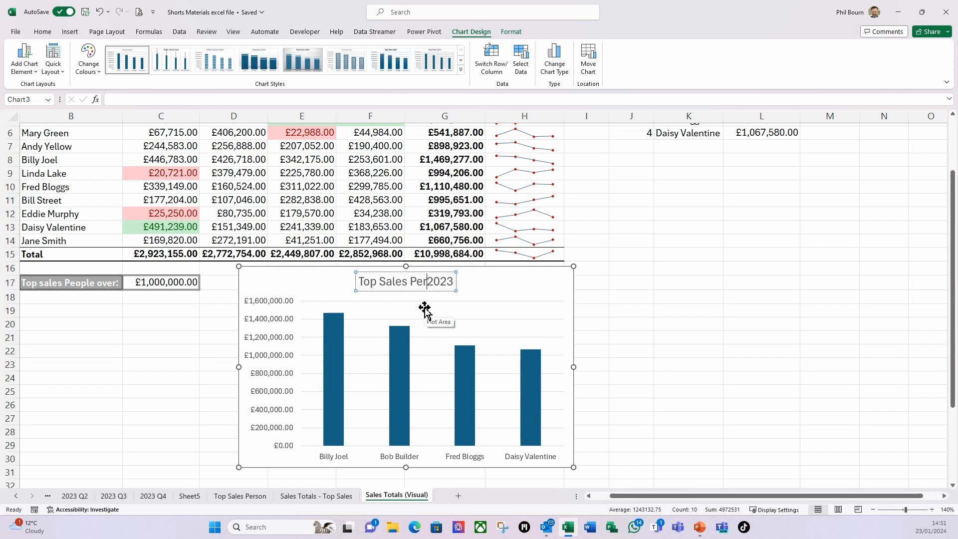
key(BackSpace)
key(BackSpace)
key(BackSpace)
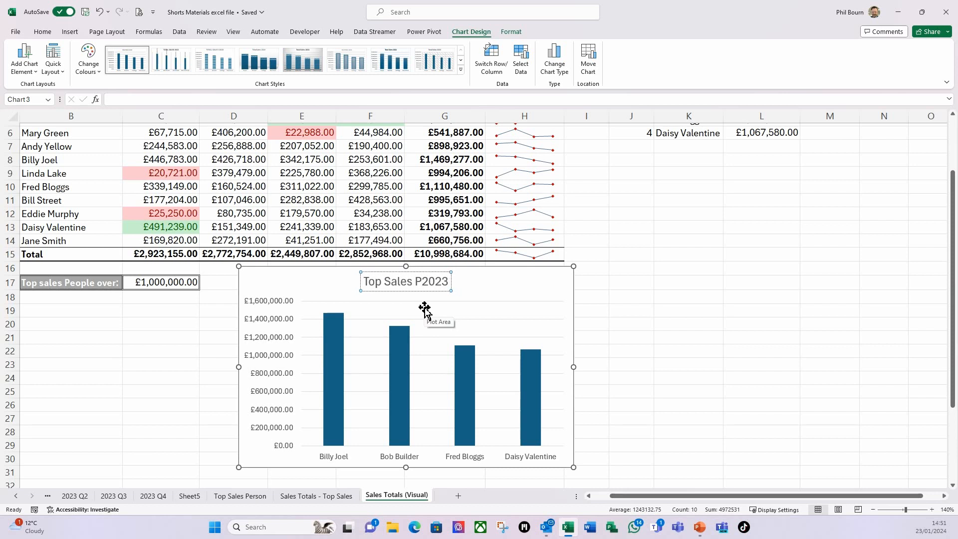
text(eople )
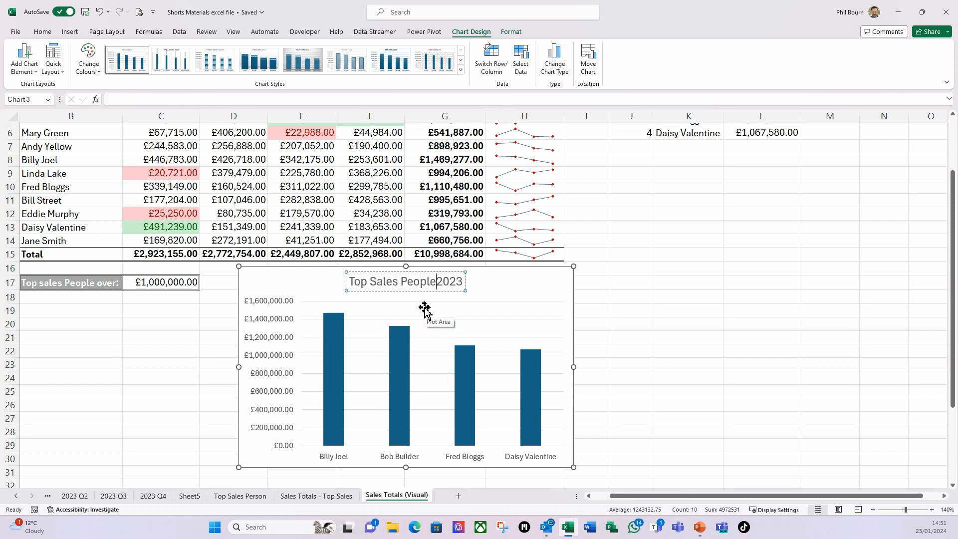
text(-)
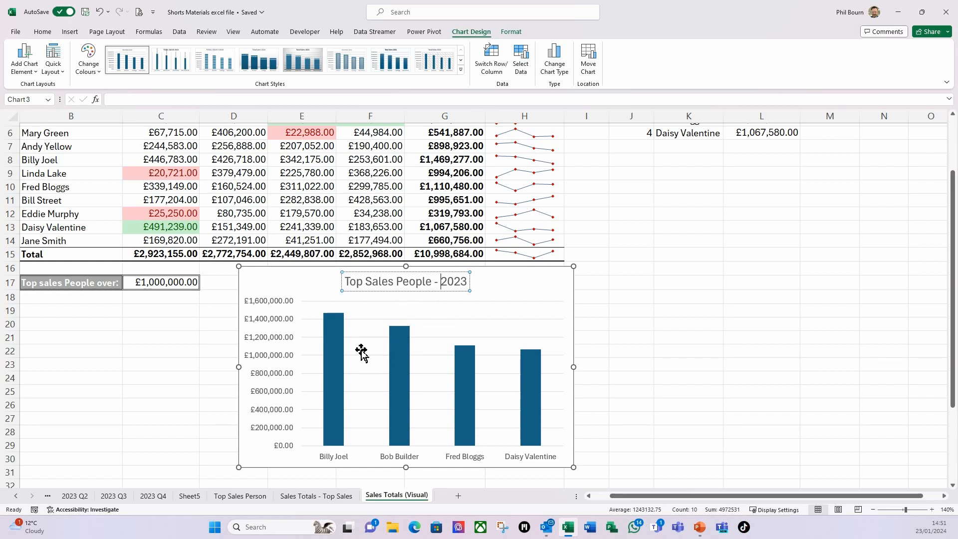
- Add data labels to the columns of the Top Sales People chart
click(335, 367)
right_click(335, 364)
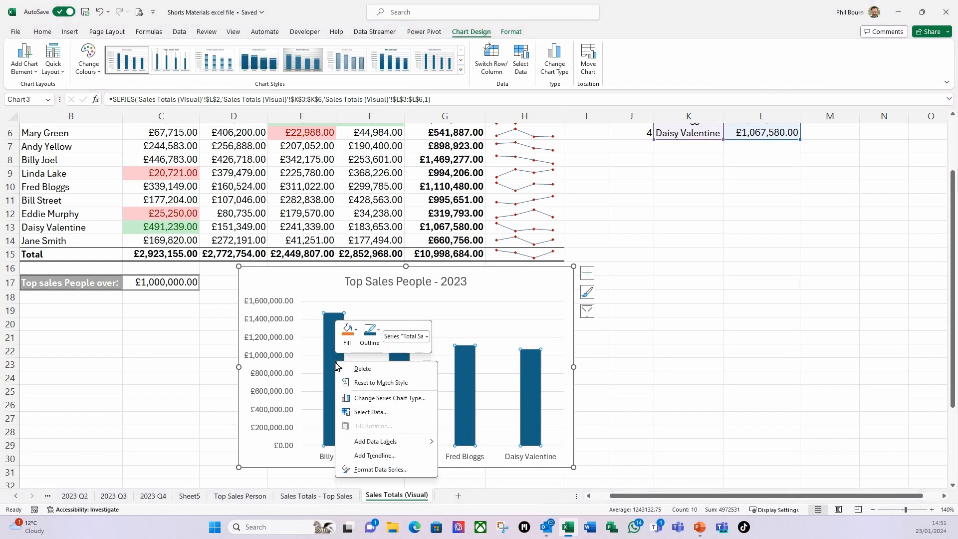
click(372, 441)
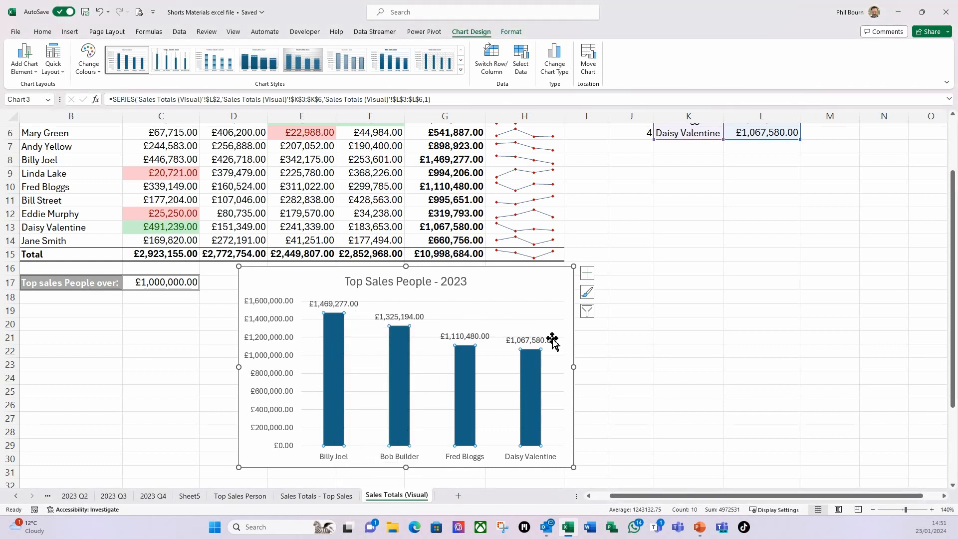
- Nudge the Top Sales People chart closer to the threshold cell
click(650, 368)
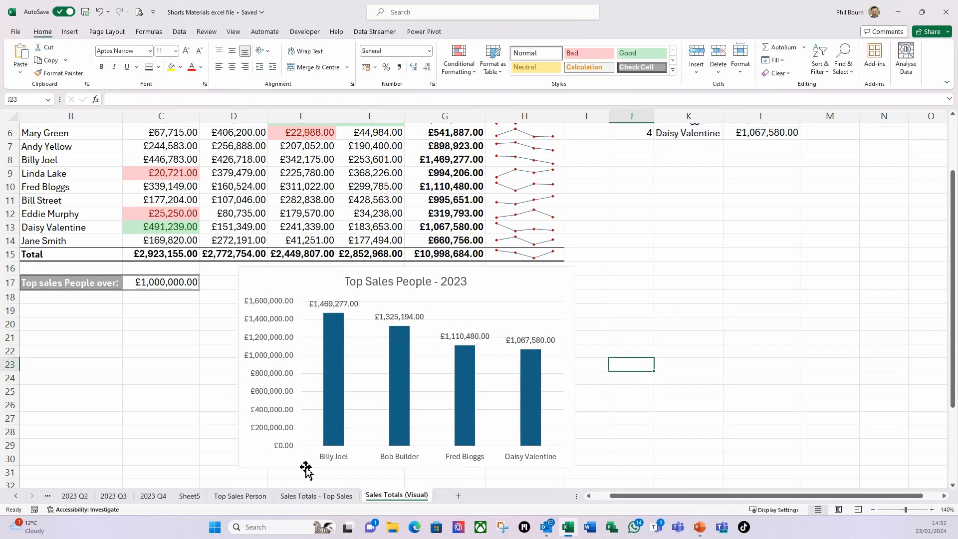
drag(301, 469, 286, 472)
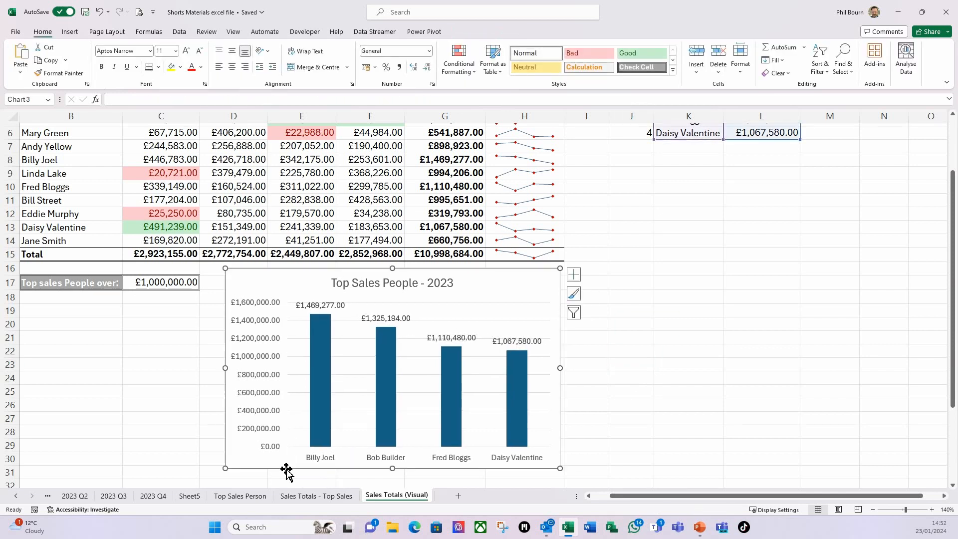
- Set the sales threshold in C17 to 1200000 and check how the list and the column chart respond
scroll(599, 315, up, 2)
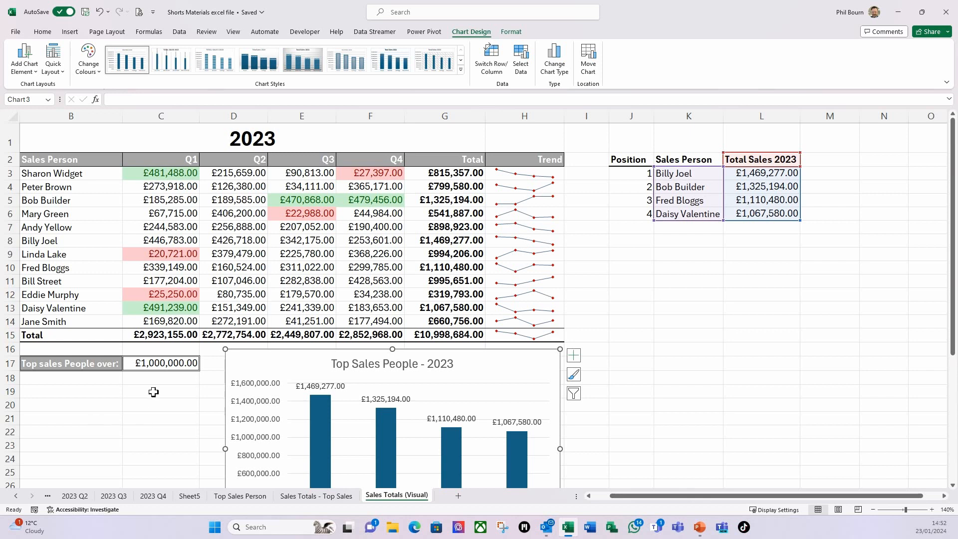
click(152, 366)
text(1200000)
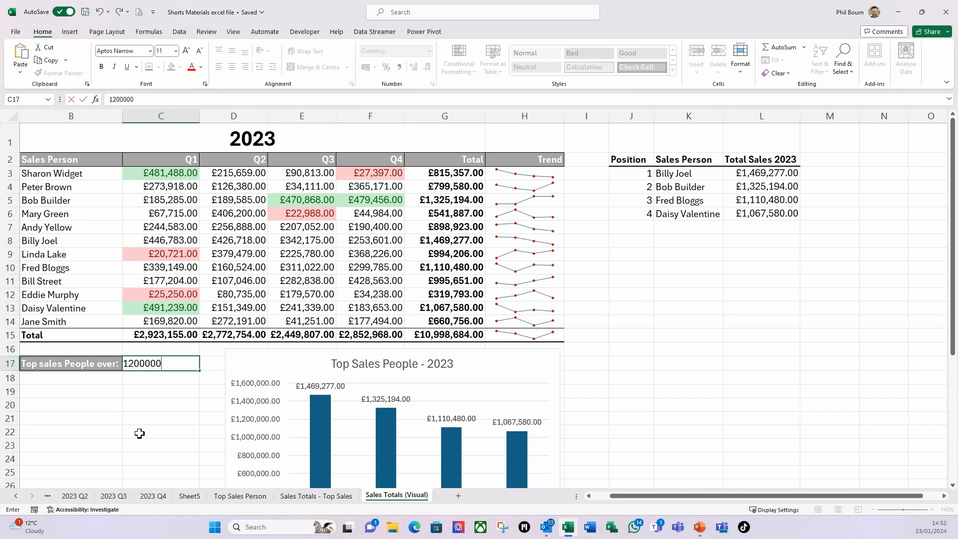
key(Return)
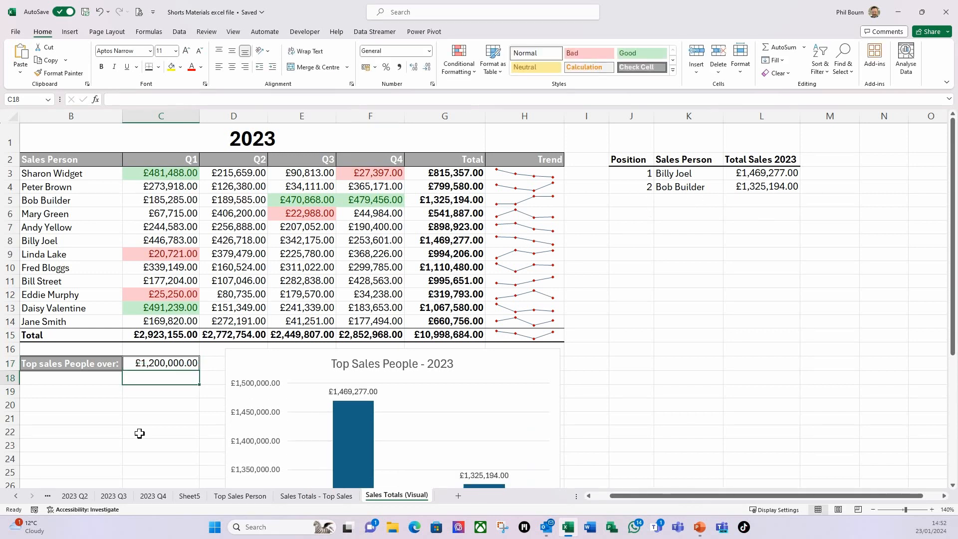
scroll(463, 434, down, 2)
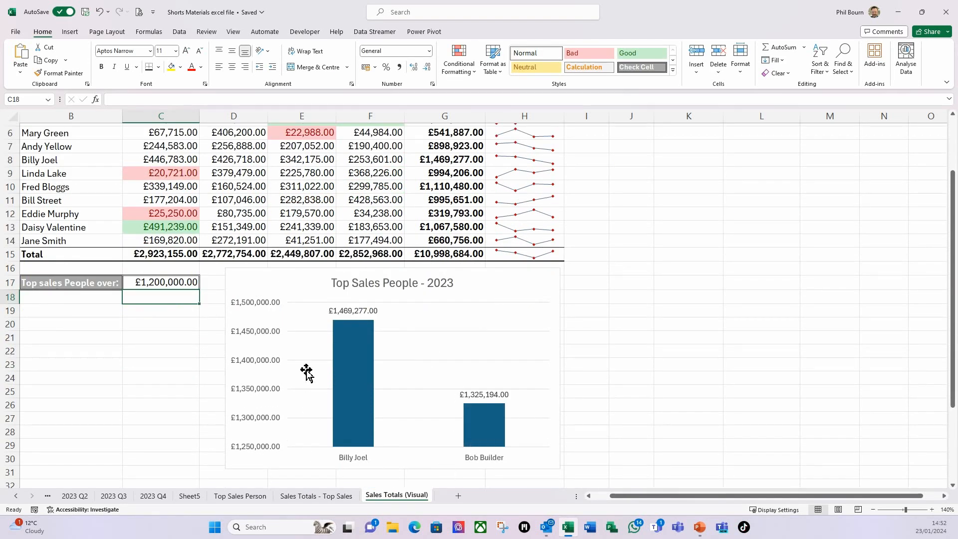
scroll(302, 394, up, 2)
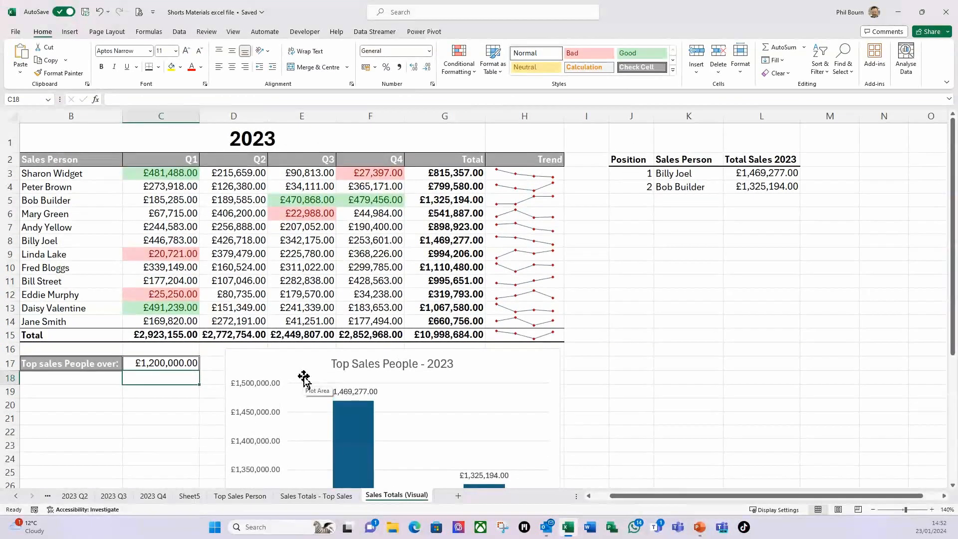
- Set the sales threshold in C17 to 500000 to test the chart with more salespeople
click(153, 366)
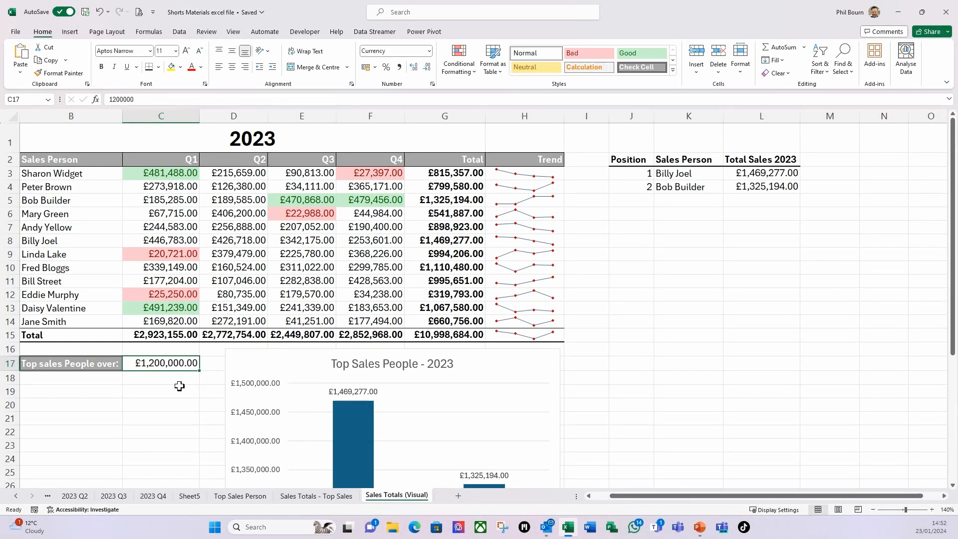
text(5)
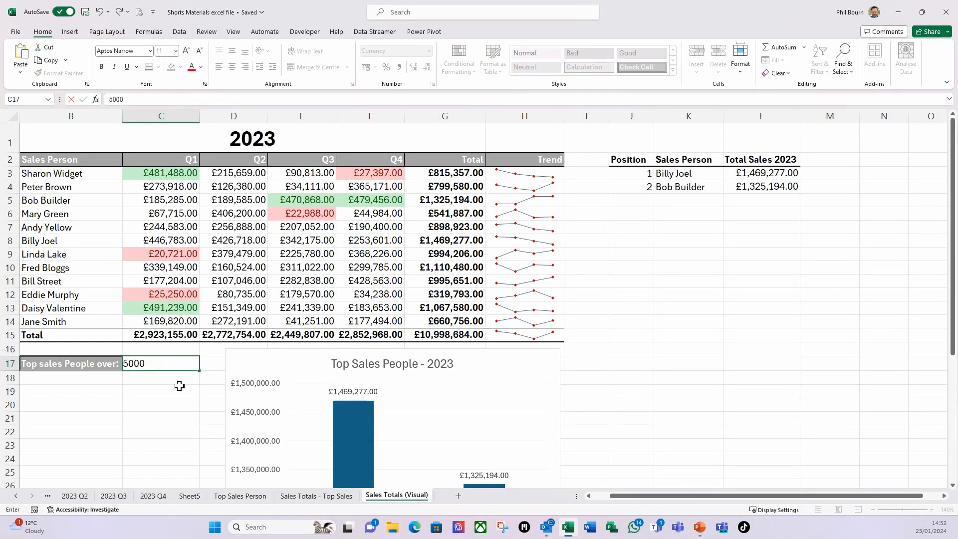
text(00,000)
key(Return)
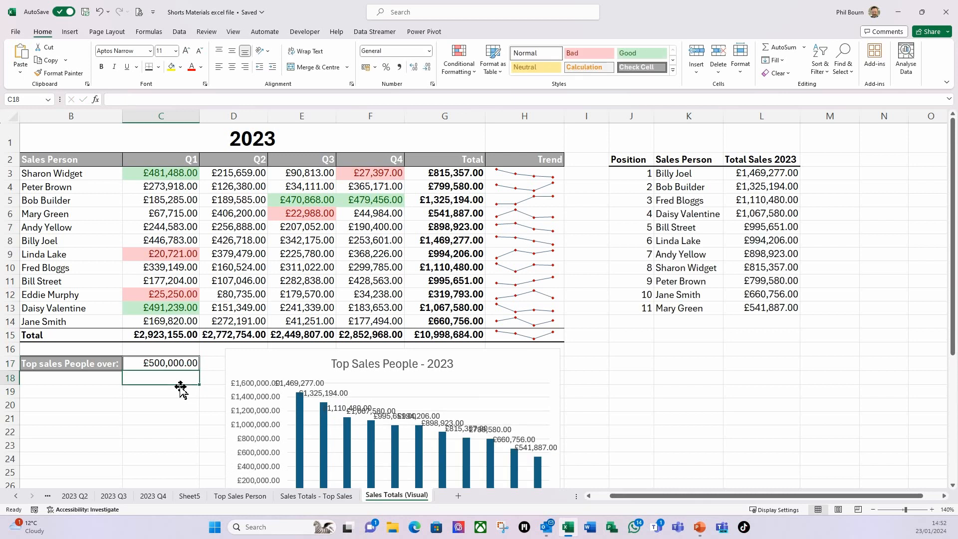
- Enlarge the Top Sales People chart and place it below the threshold row from row 19, spanning columns B to H
scroll(347, 424, down, 3)
click(538, 426)
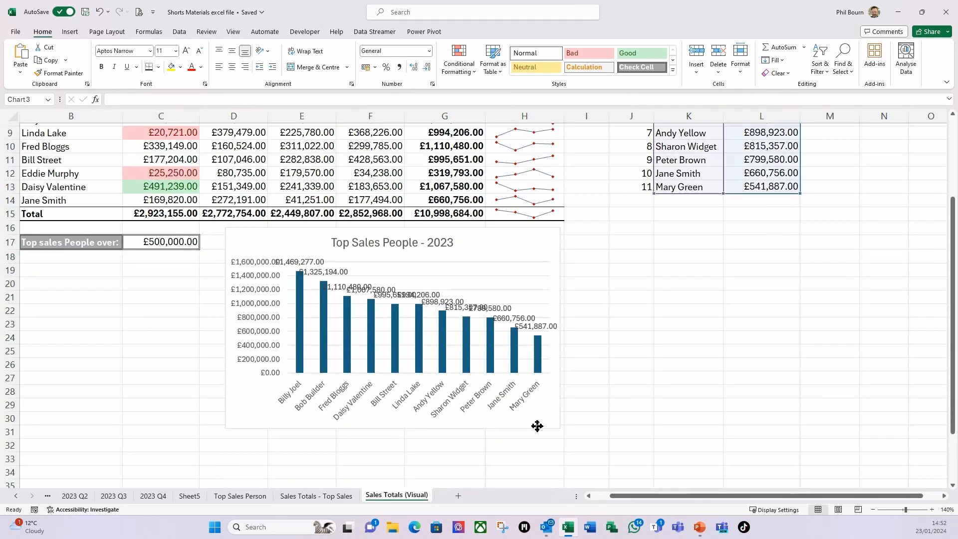
drag(560, 428, 630, 443)
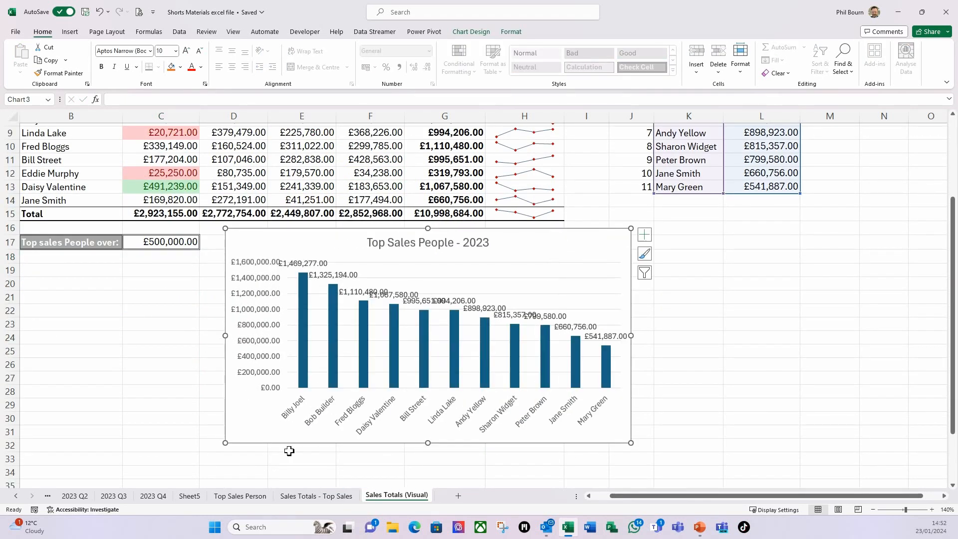
drag(238, 443, 35, 479)
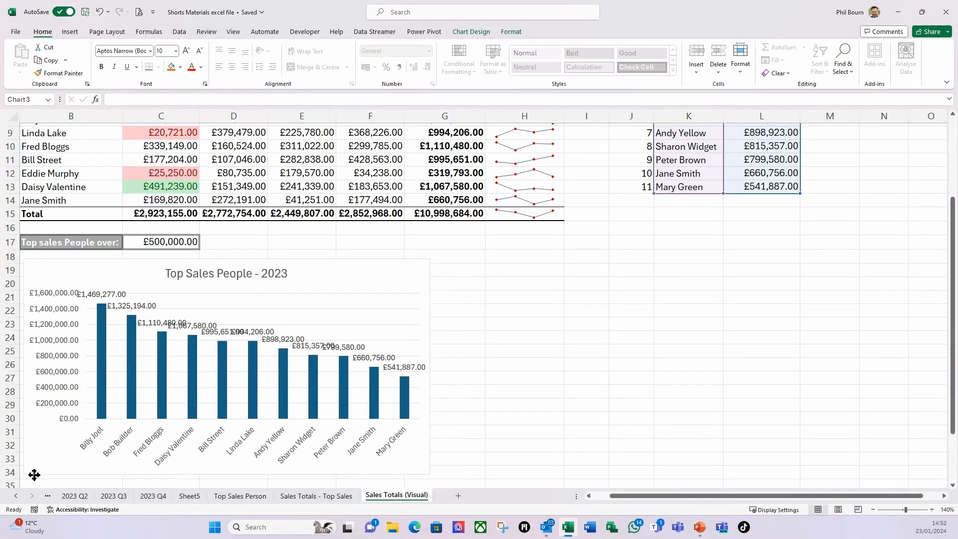
scroll(236, 443, down, 2)
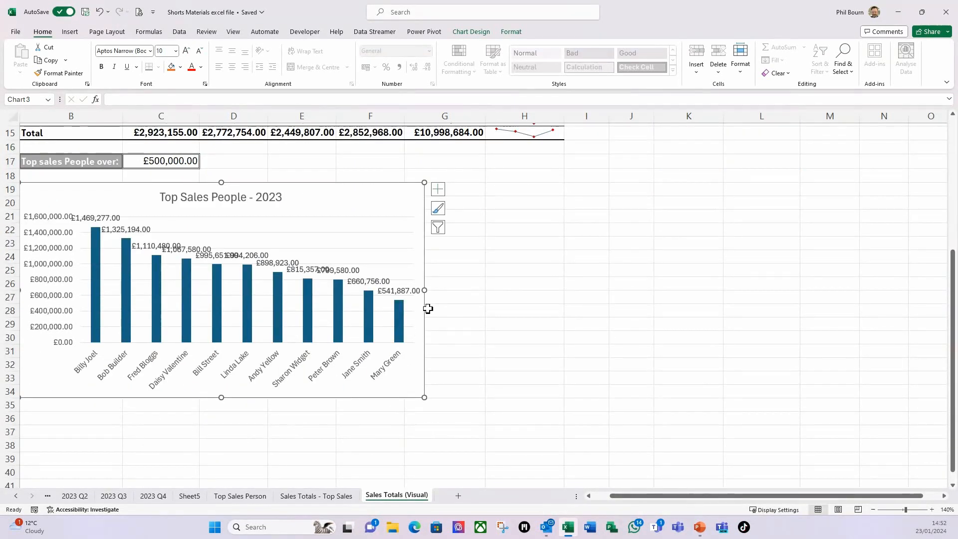
drag(425, 290, 564, 304)
click(391, 423)
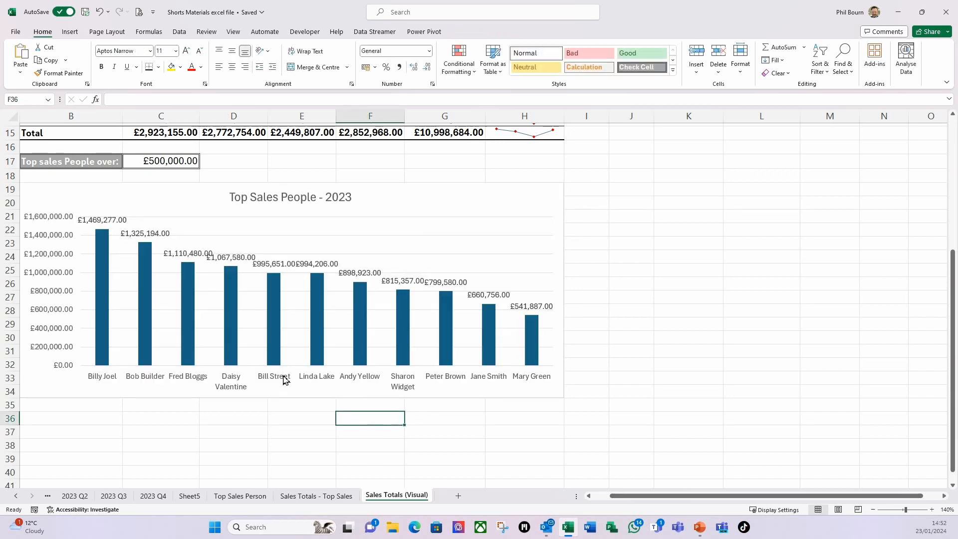
- Set the sales threshold in C17 to 1,000,000 and review the resized chart
click(110, 389)
scroll(109, 389, up, 4)
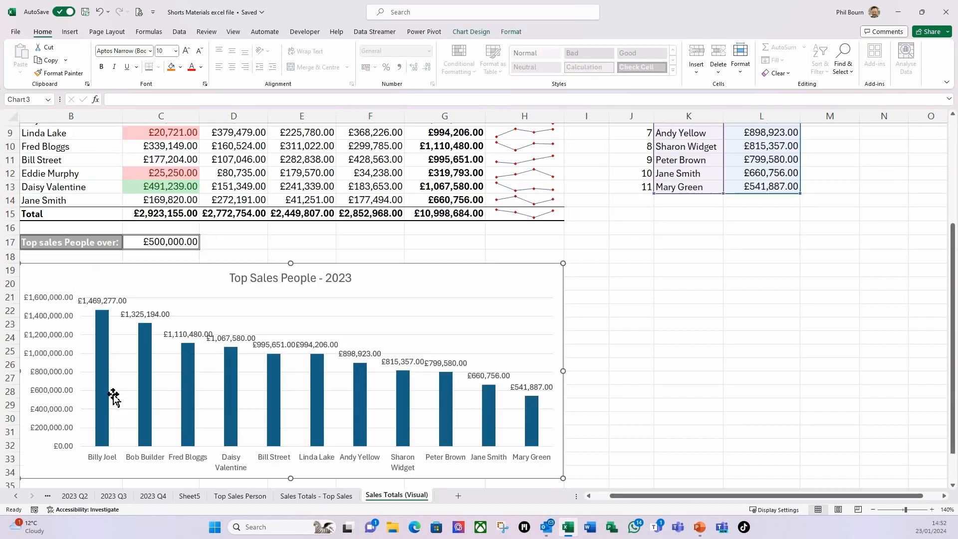
click(165, 324)
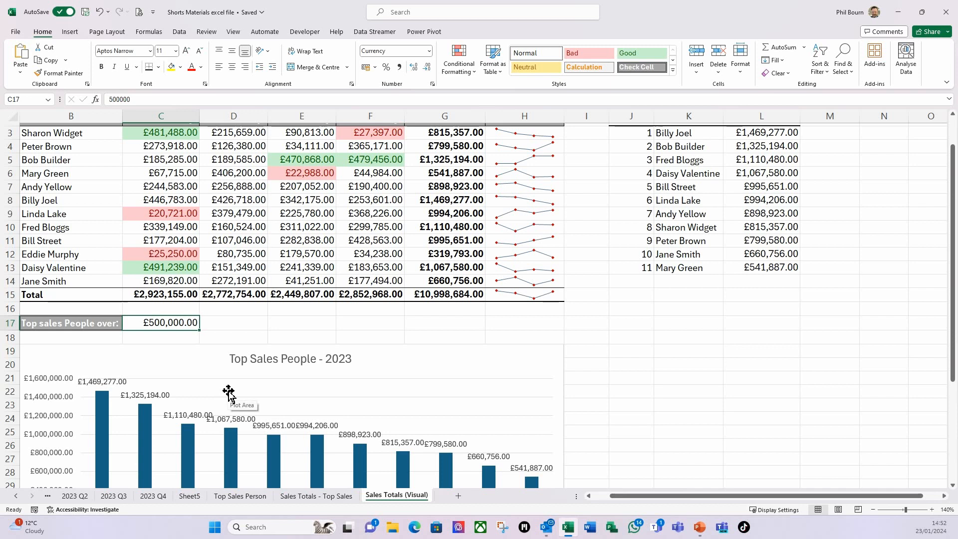
text(1,0)
text(00,000)
key(Return)
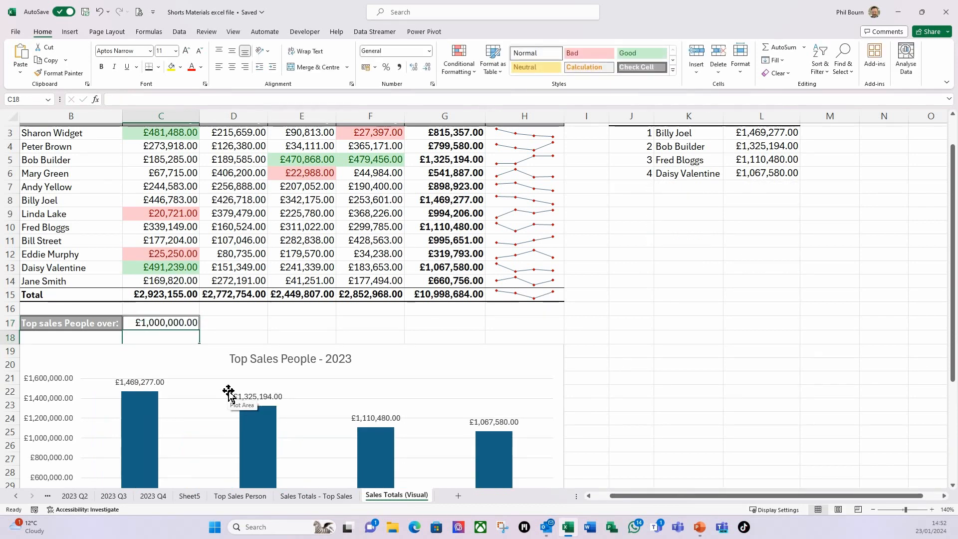
scroll(229, 392, down, 4)
scroll(234, 392, up, 5)
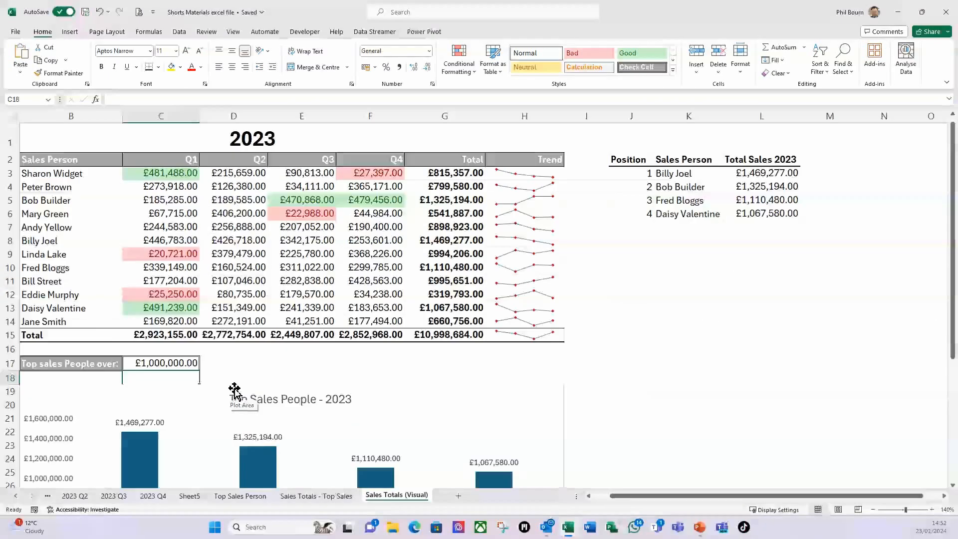
- Hide the gridlines on the Sales Totals (Visual) sheet
click(234, 32)
click(290, 60)
click(674, 350)
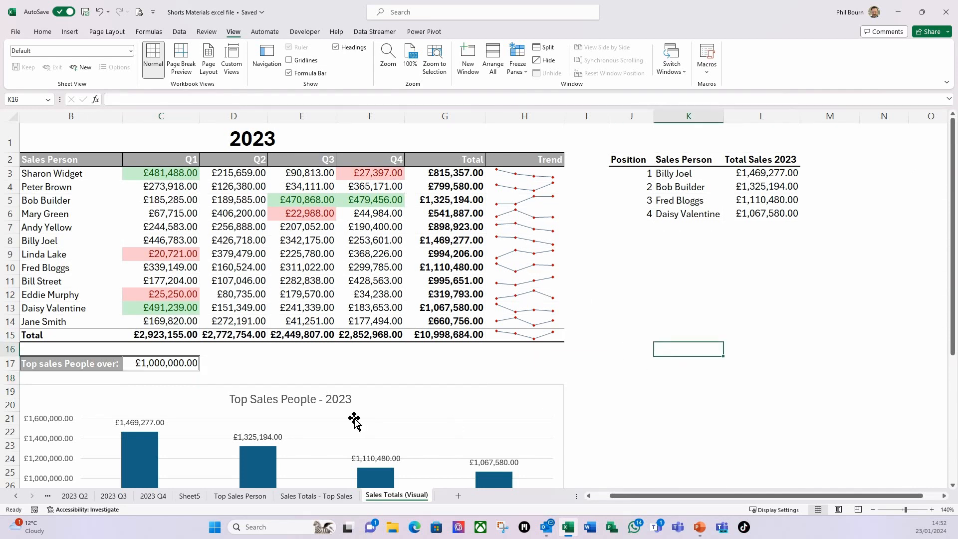
scroll(351, 417, down, 2)
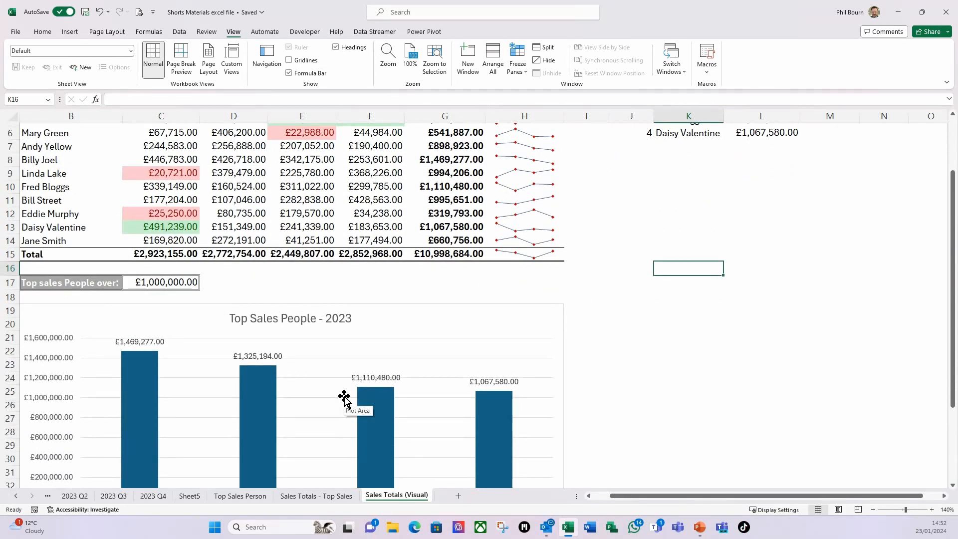
scroll(344, 399, up, 2)
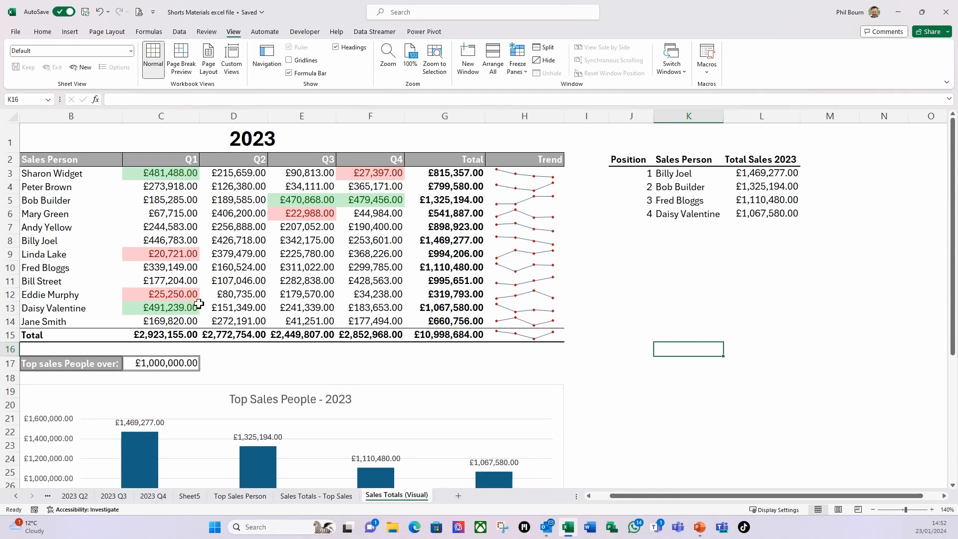
scroll(199, 304, down, 2)
scroll(321, 382, up, 2)
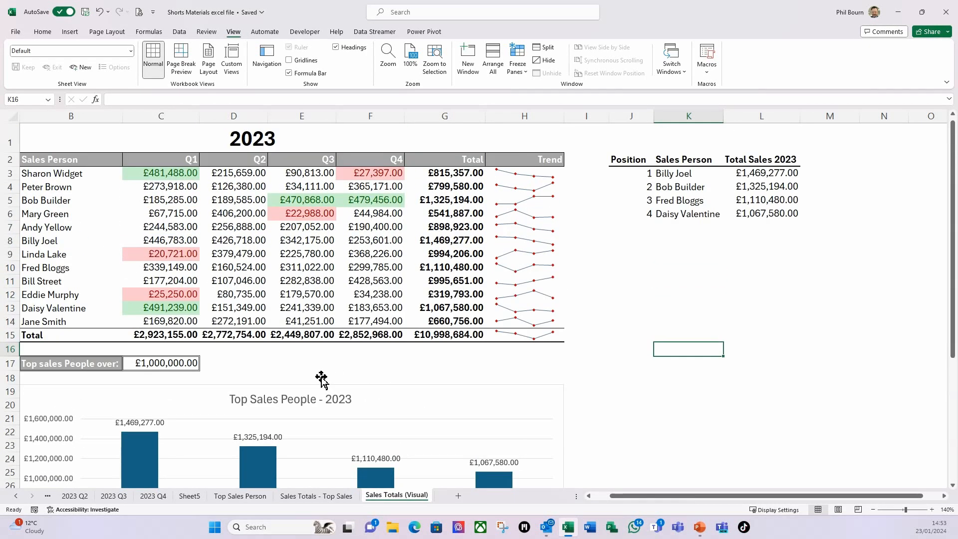